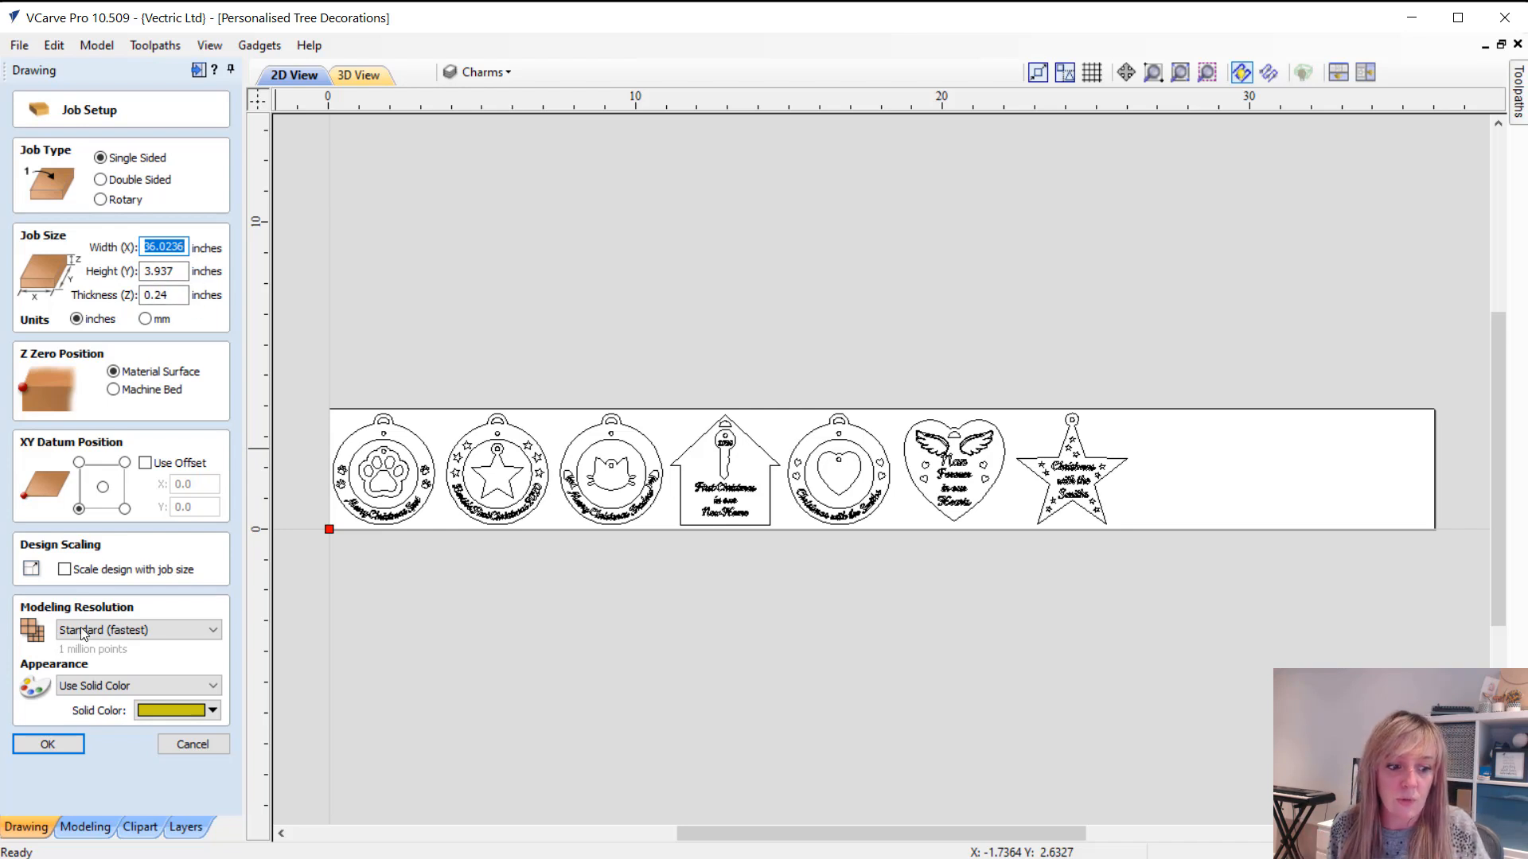
# Step: Accept the job setup and ungroup the curved greeting and small paw prints on the first decoration onto the group's layer
pyautogui.click(47, 743)
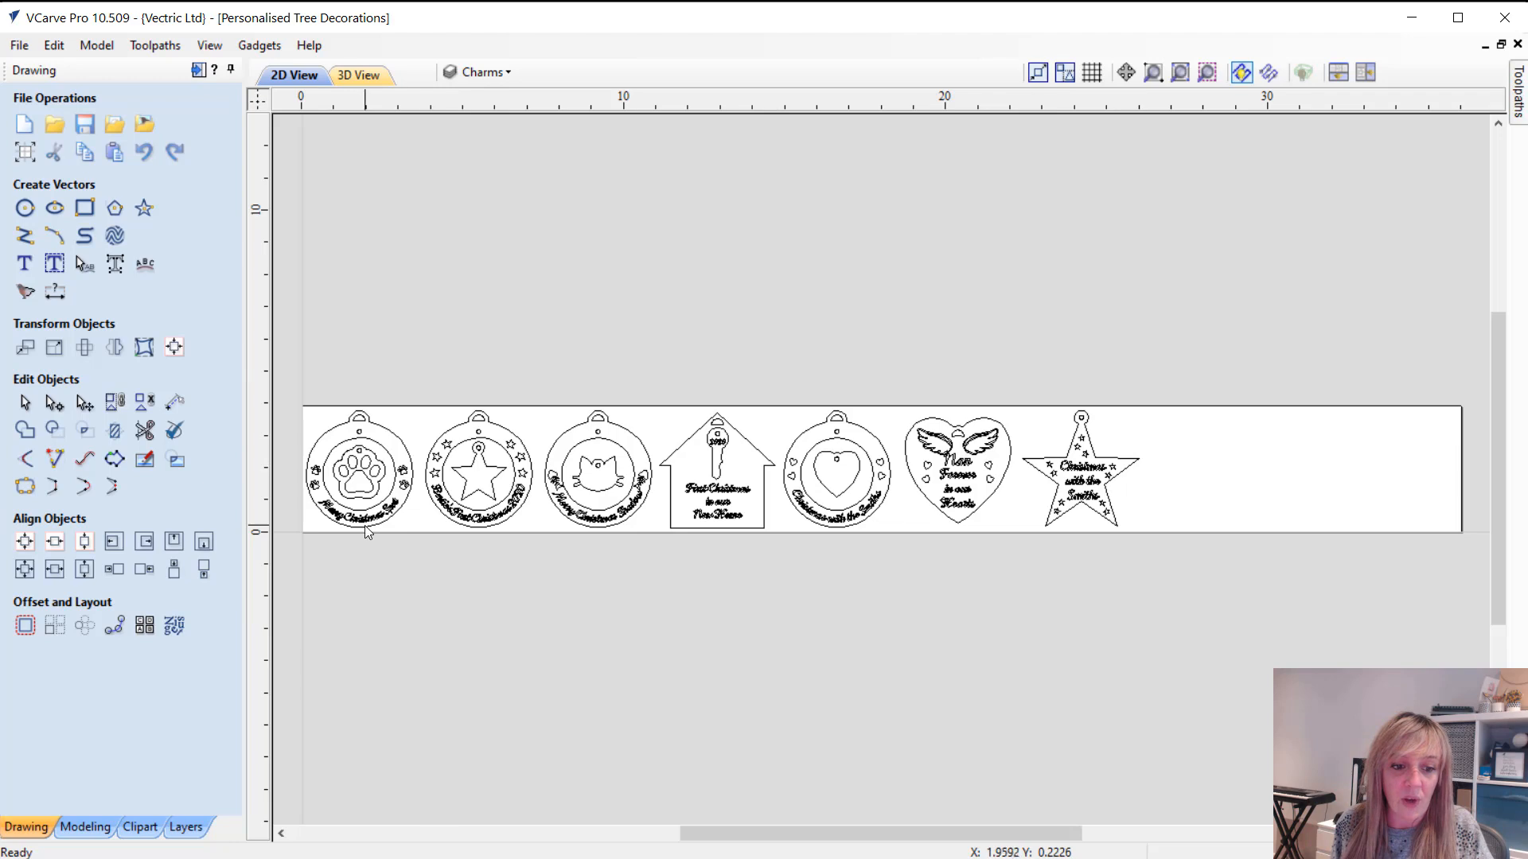
pyautogui.scroll(5, 310, 517)
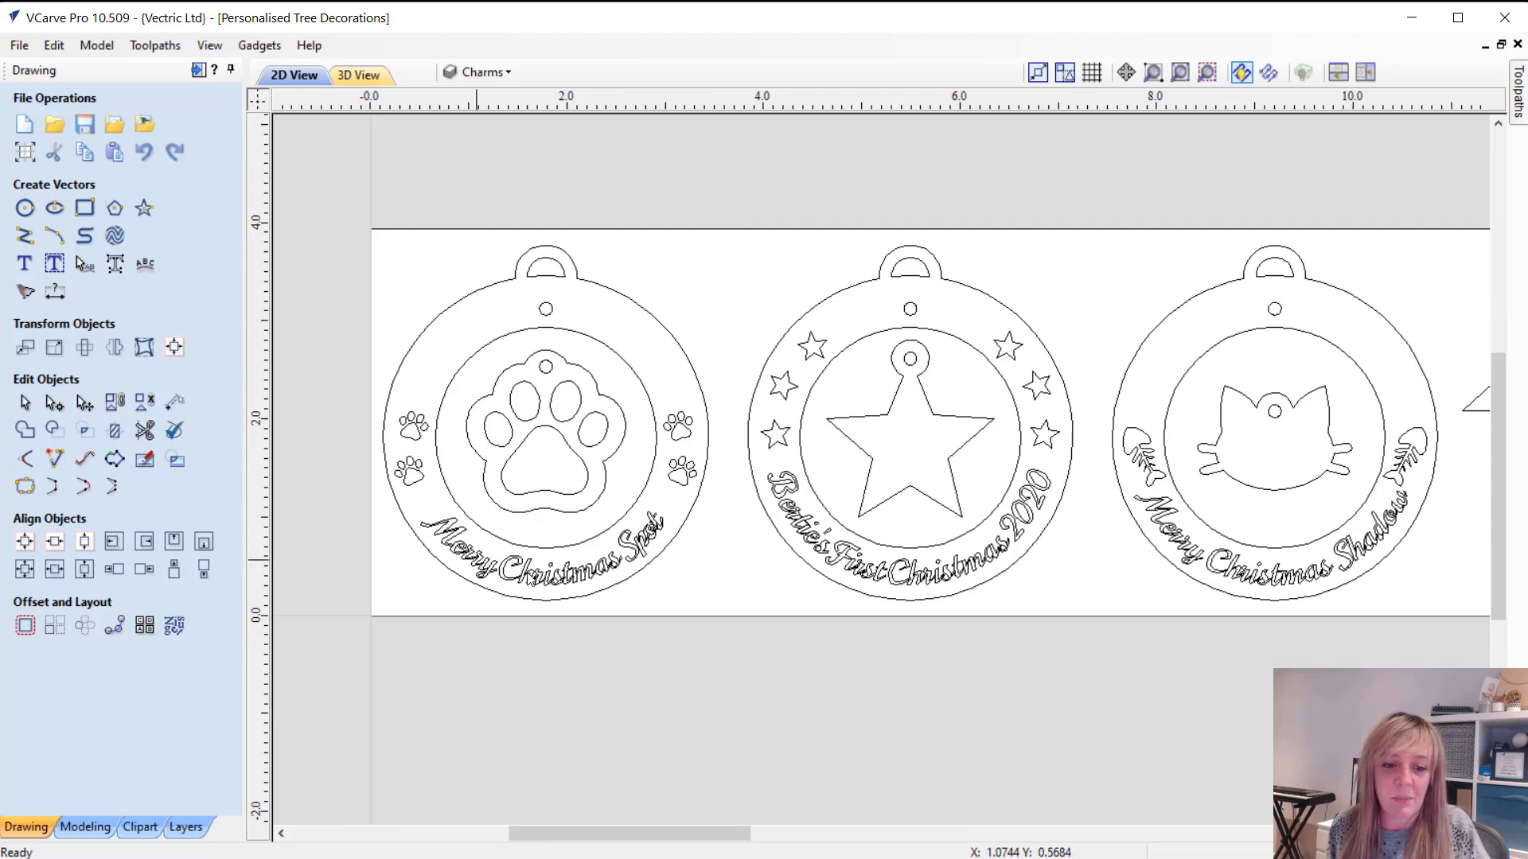
pyautogui.click(647, 547)
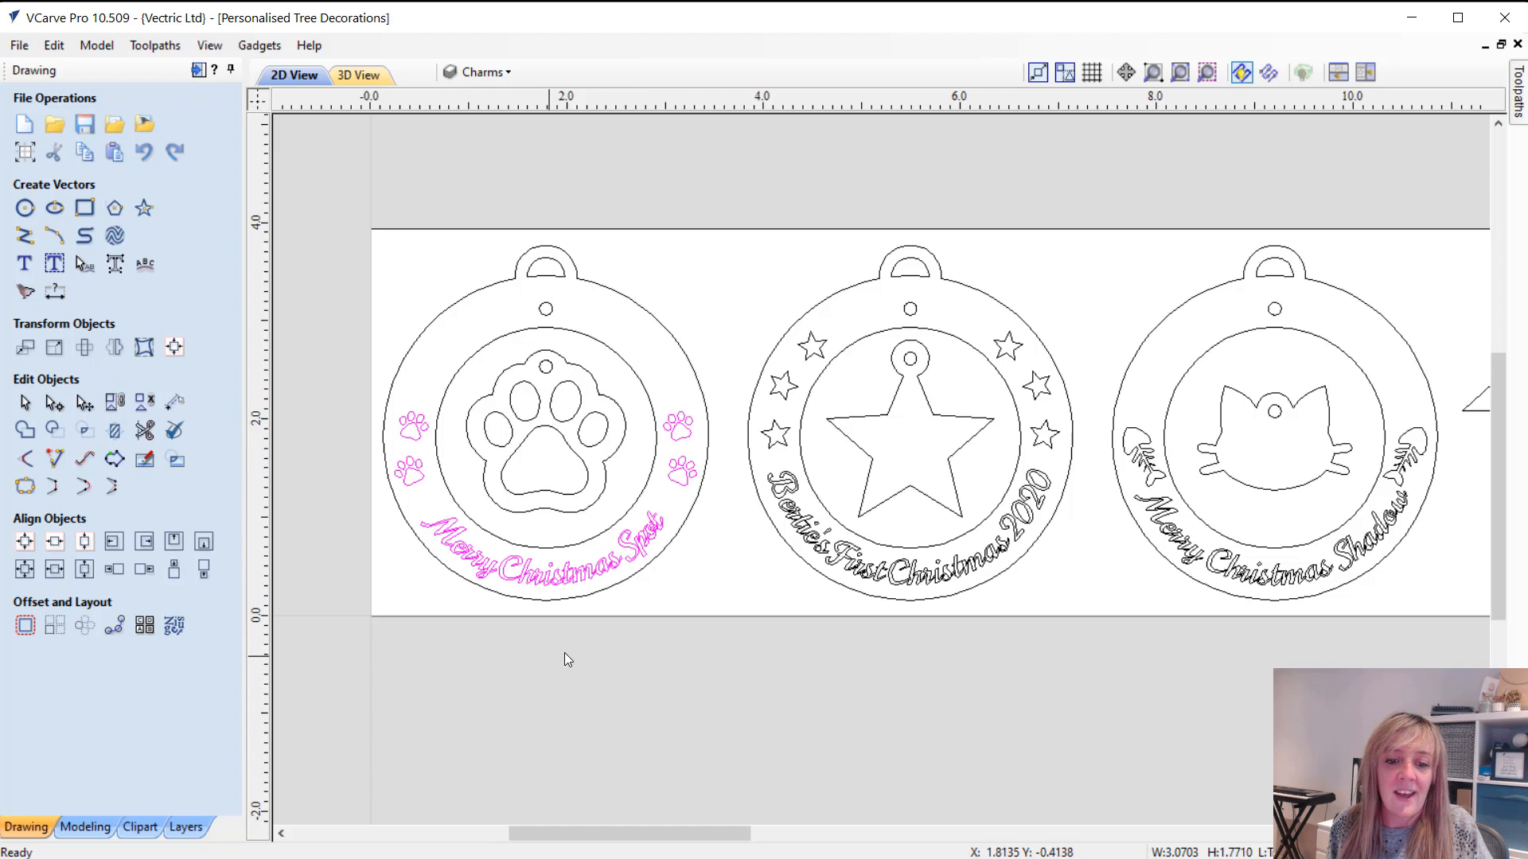
pyautogui.rightClick(651, 544)
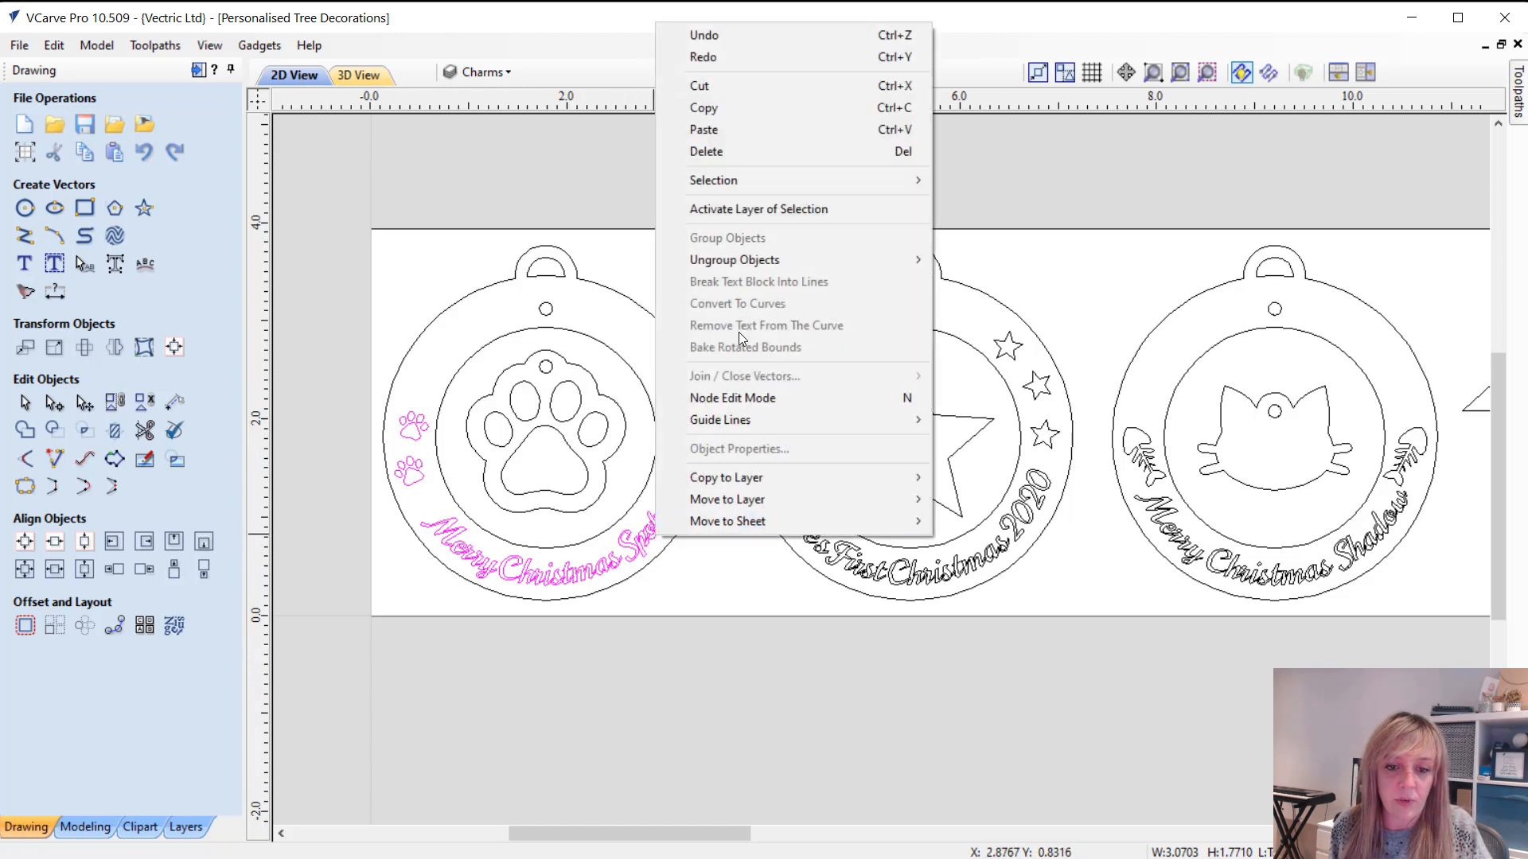
pyautogui.moveTo(808, 265)
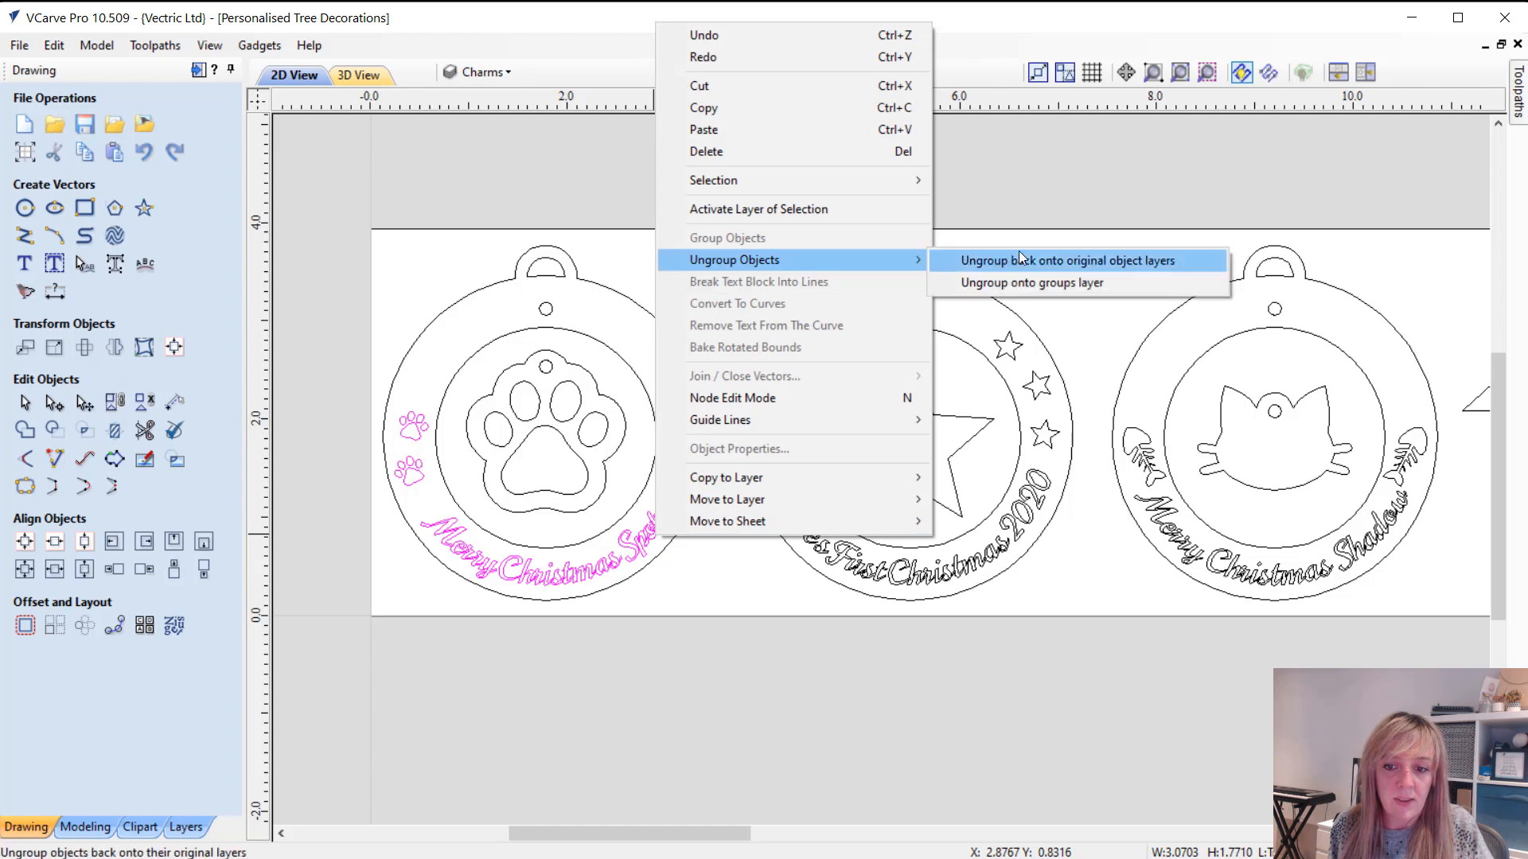
pyautogui.click(1020, 285)
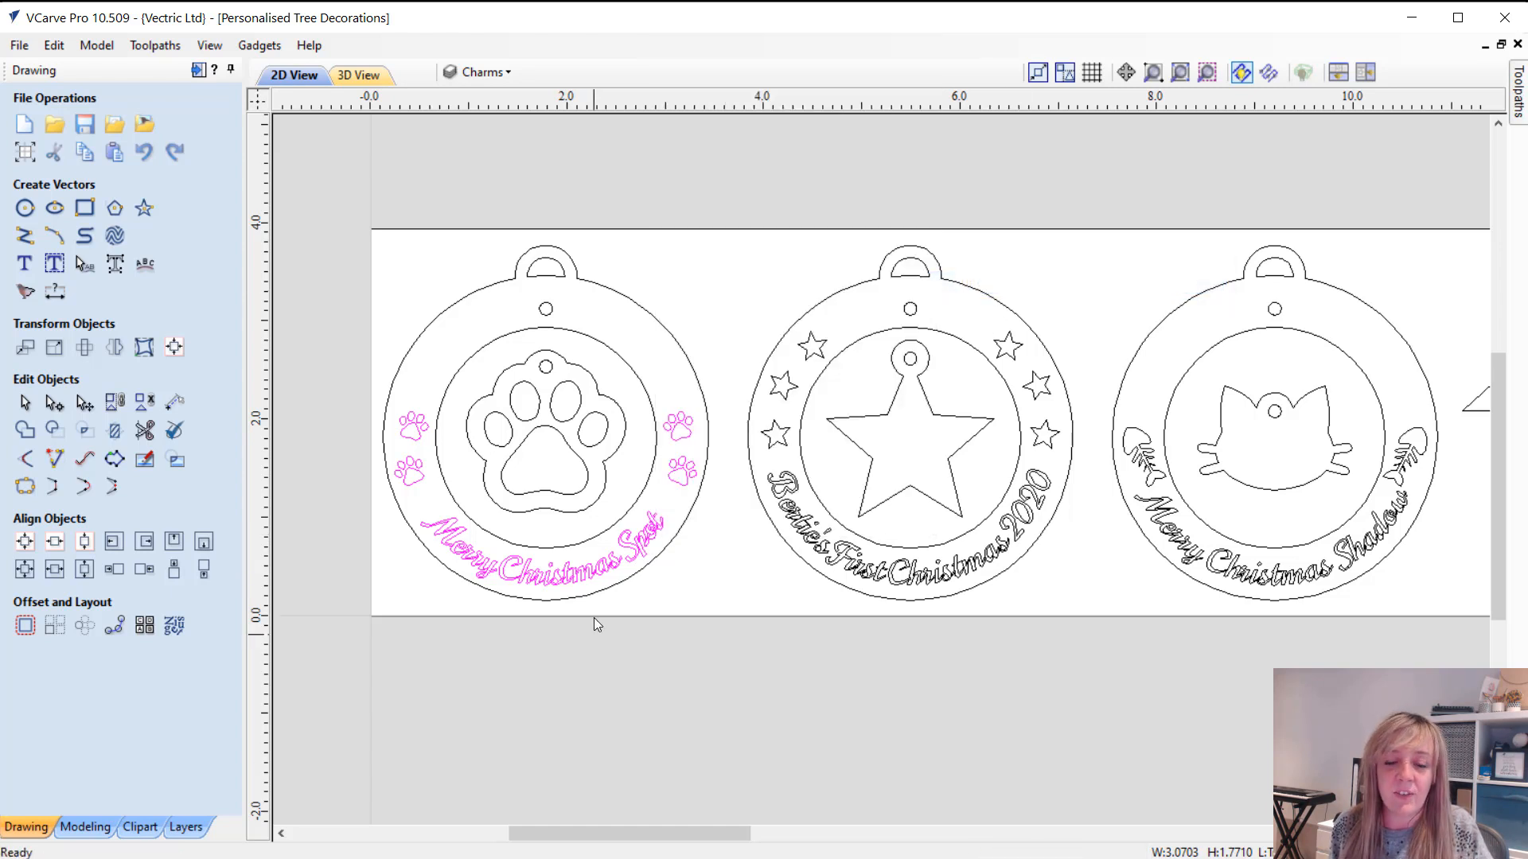
# Step: Try replacing the name in the paw decoration's curved "Merry Christmas" greeting with a different name, and undo the edit
pyautogui.click(659, 577)
pyautogui.click(643, 561)
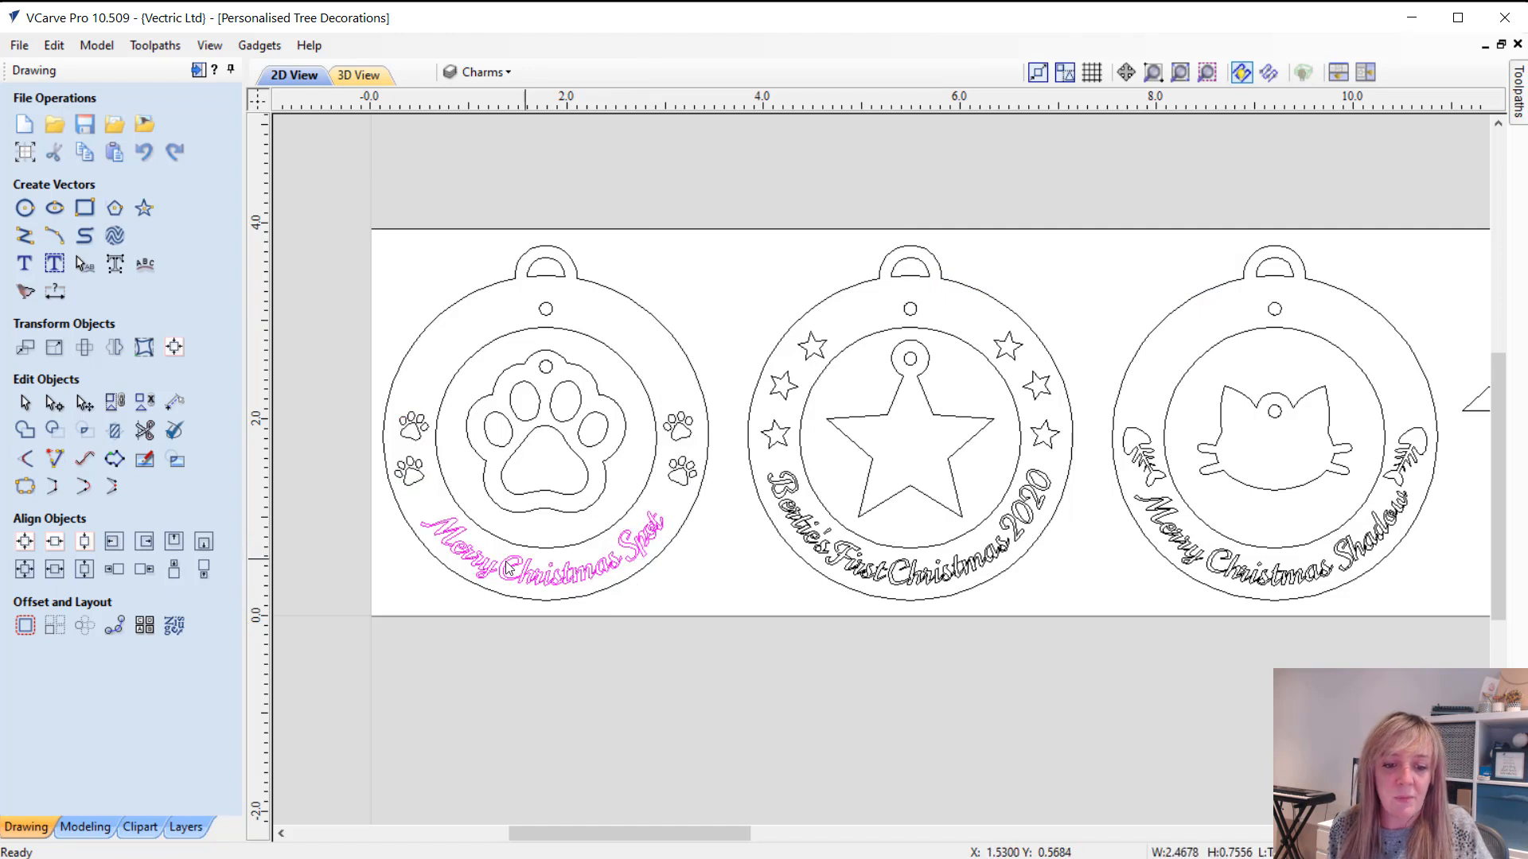
pyautogui.click(24, 265)
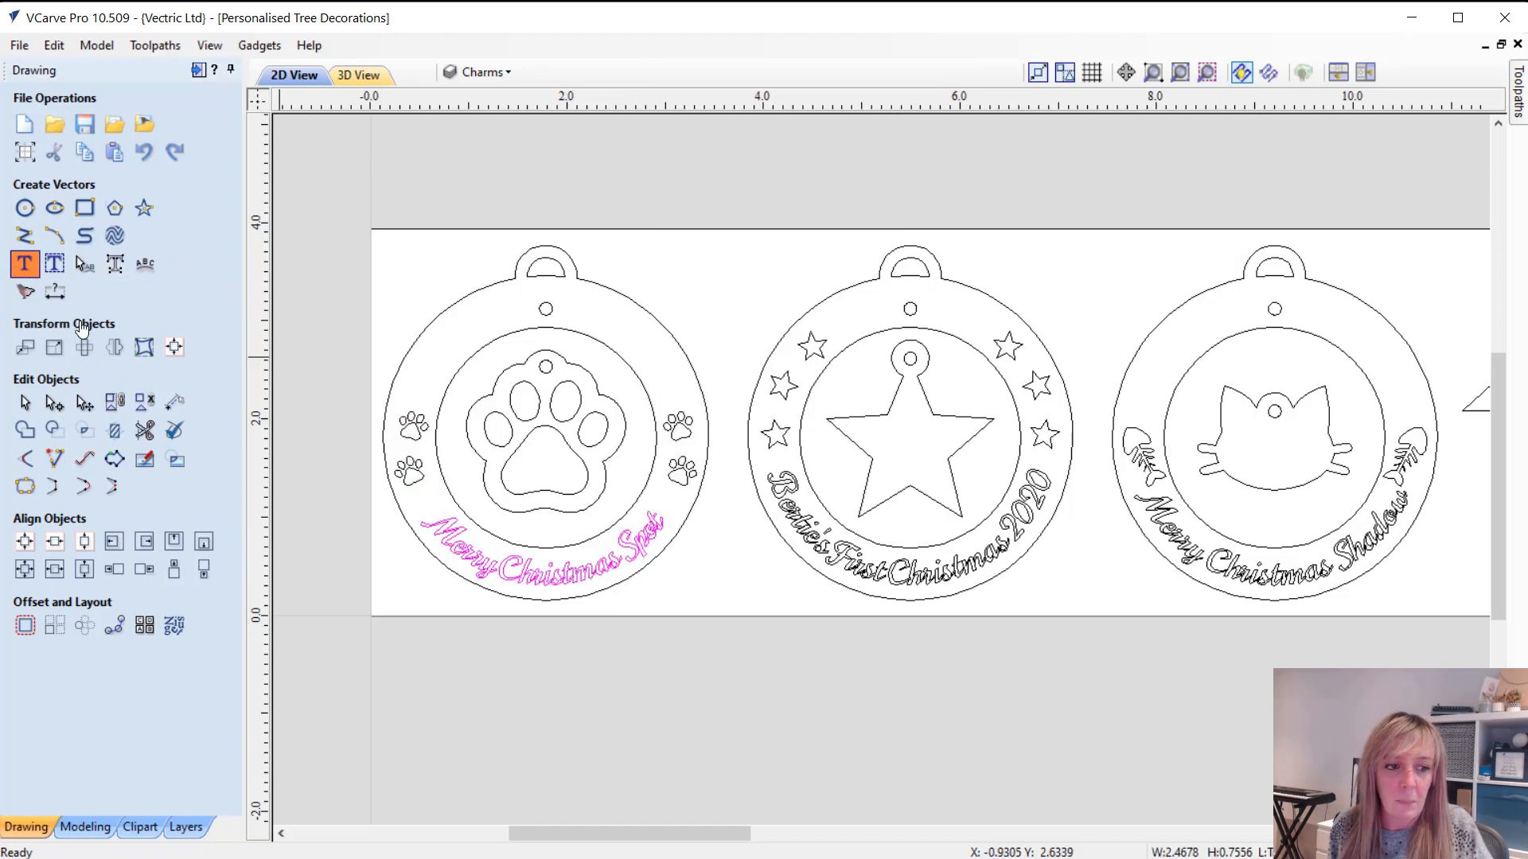
pyautogui.doubleClick(109, 171)
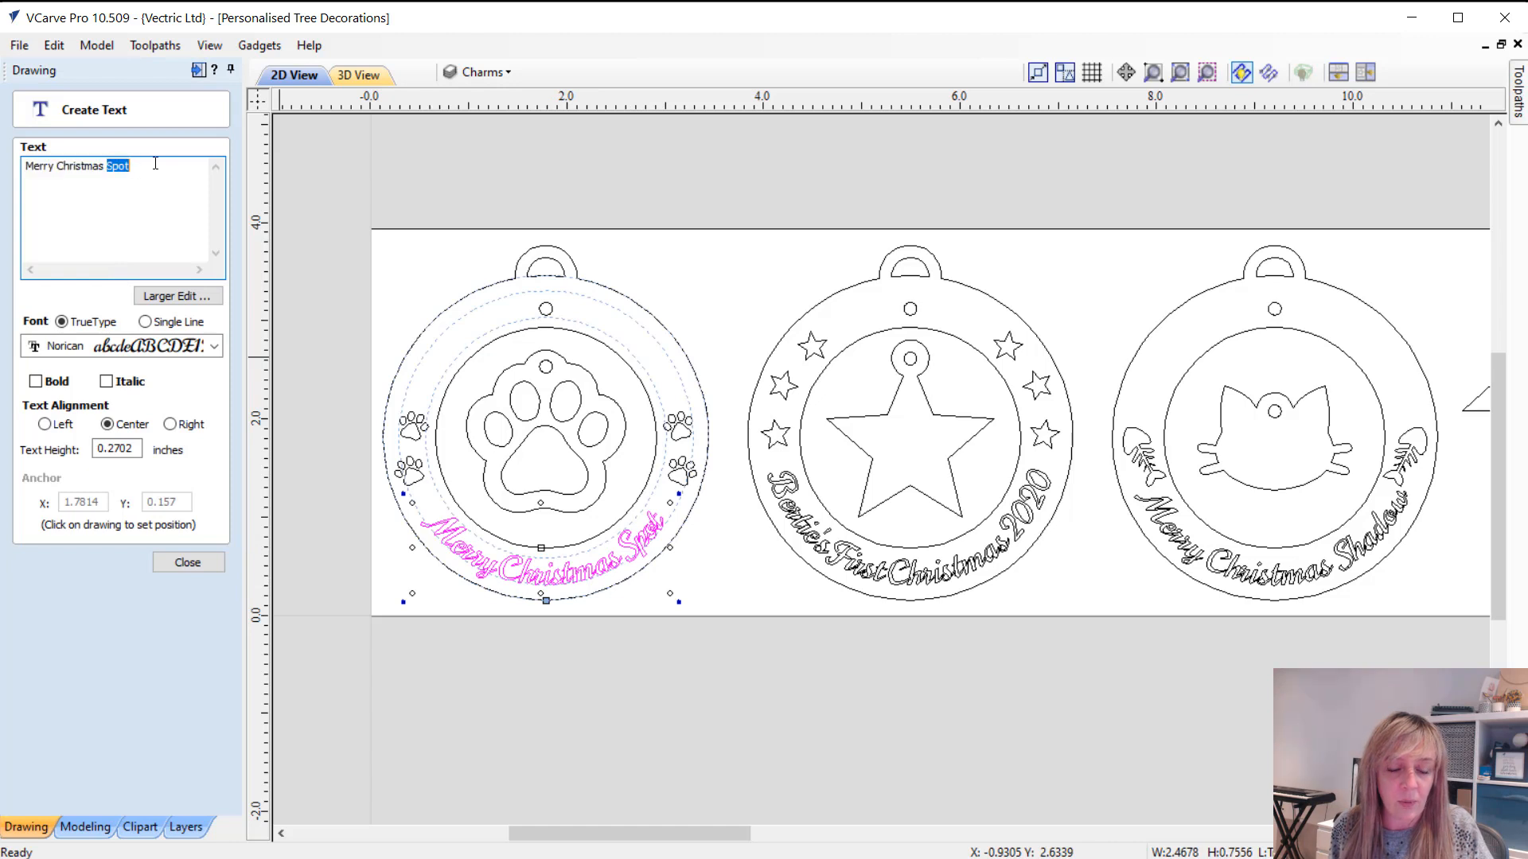
pyautogui.write('Frank')
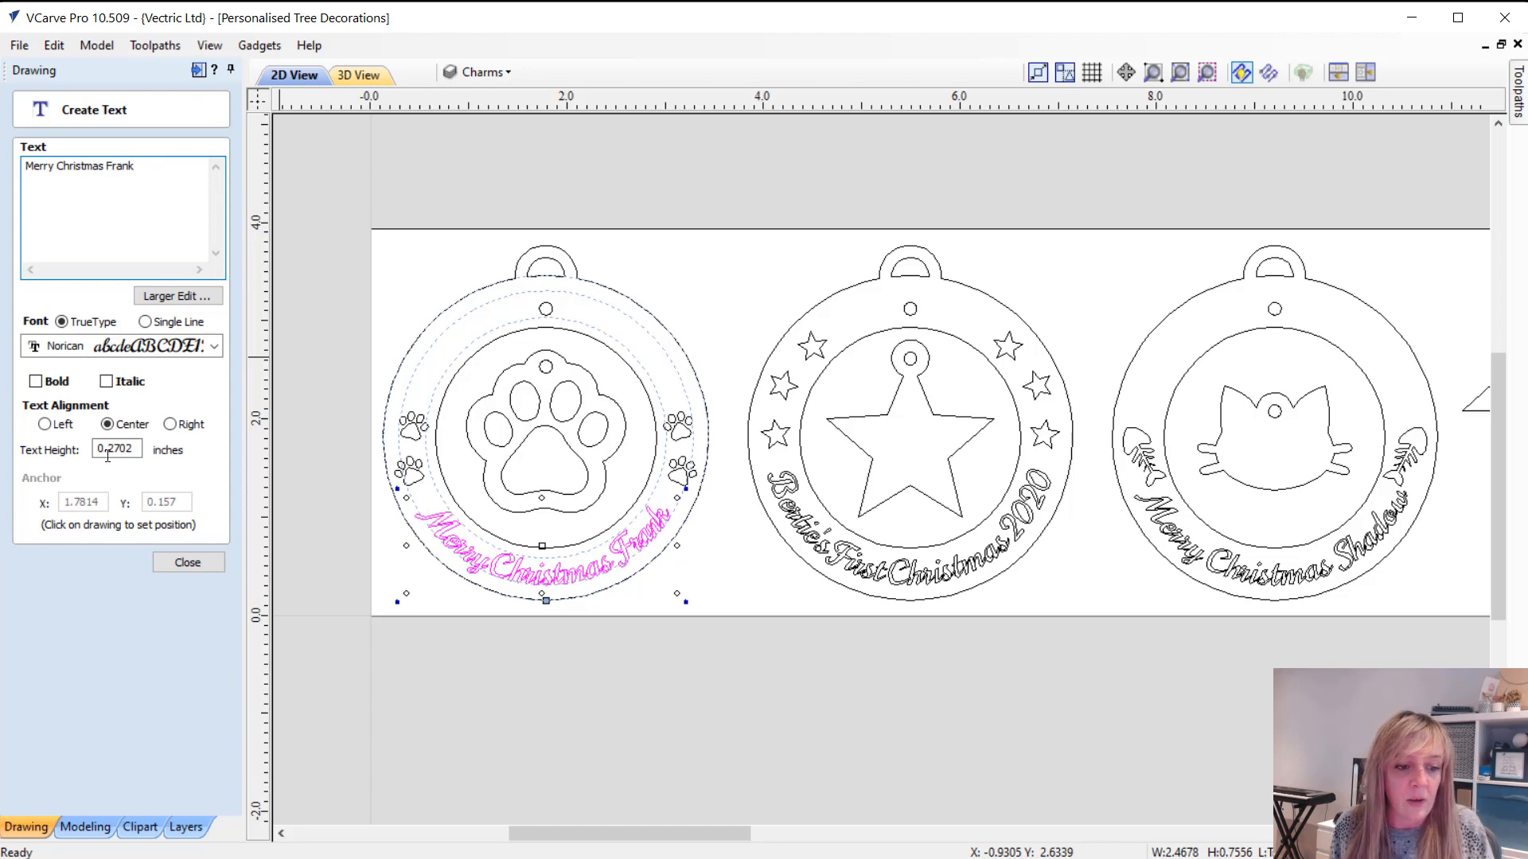
pyautogui.click(188, 562)
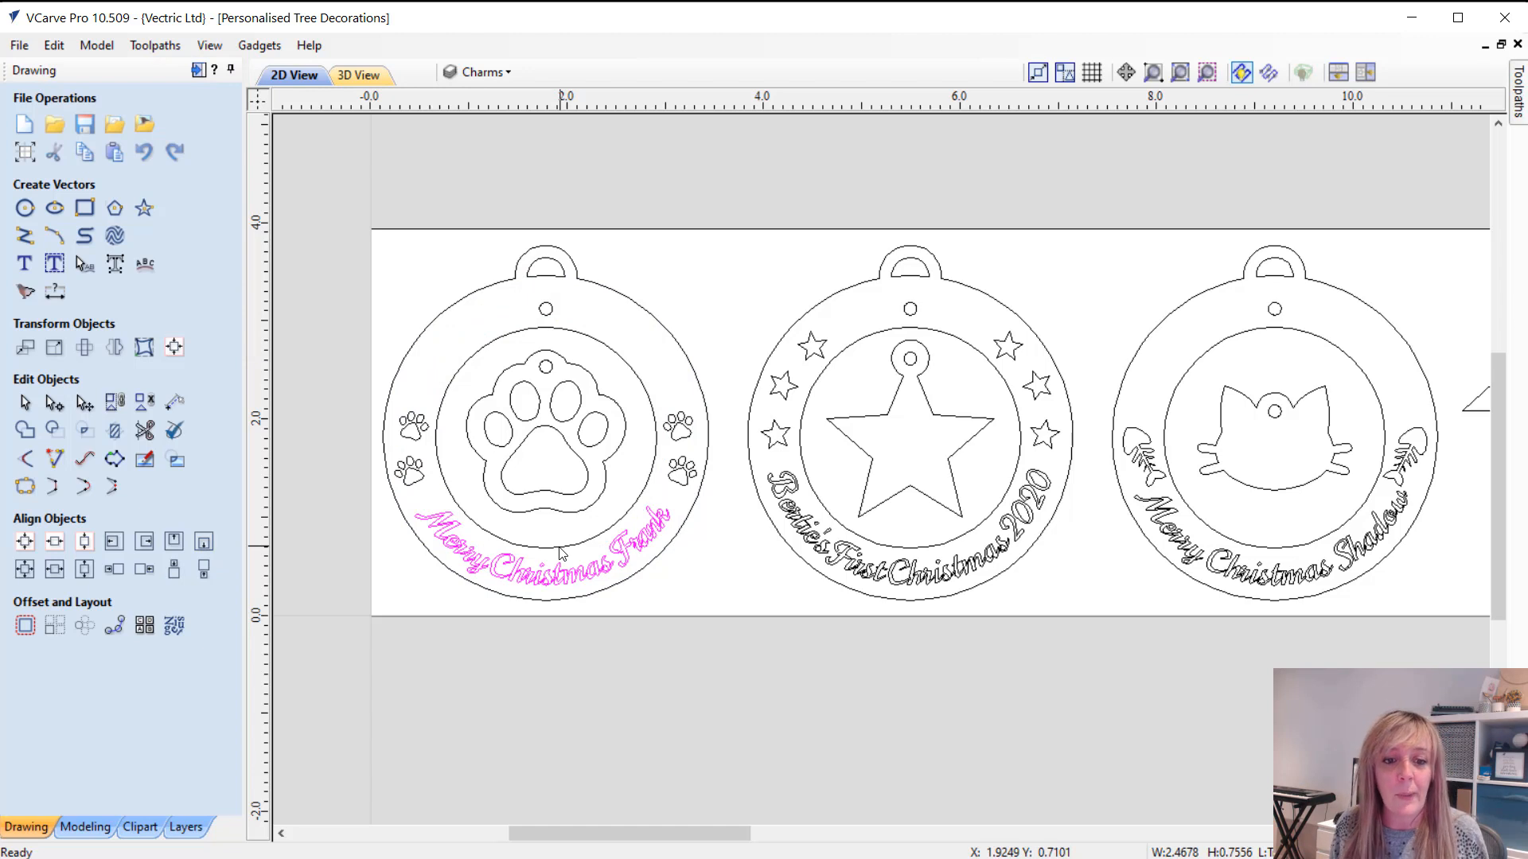
pyautogui.hotkey('ctrl', 'z')
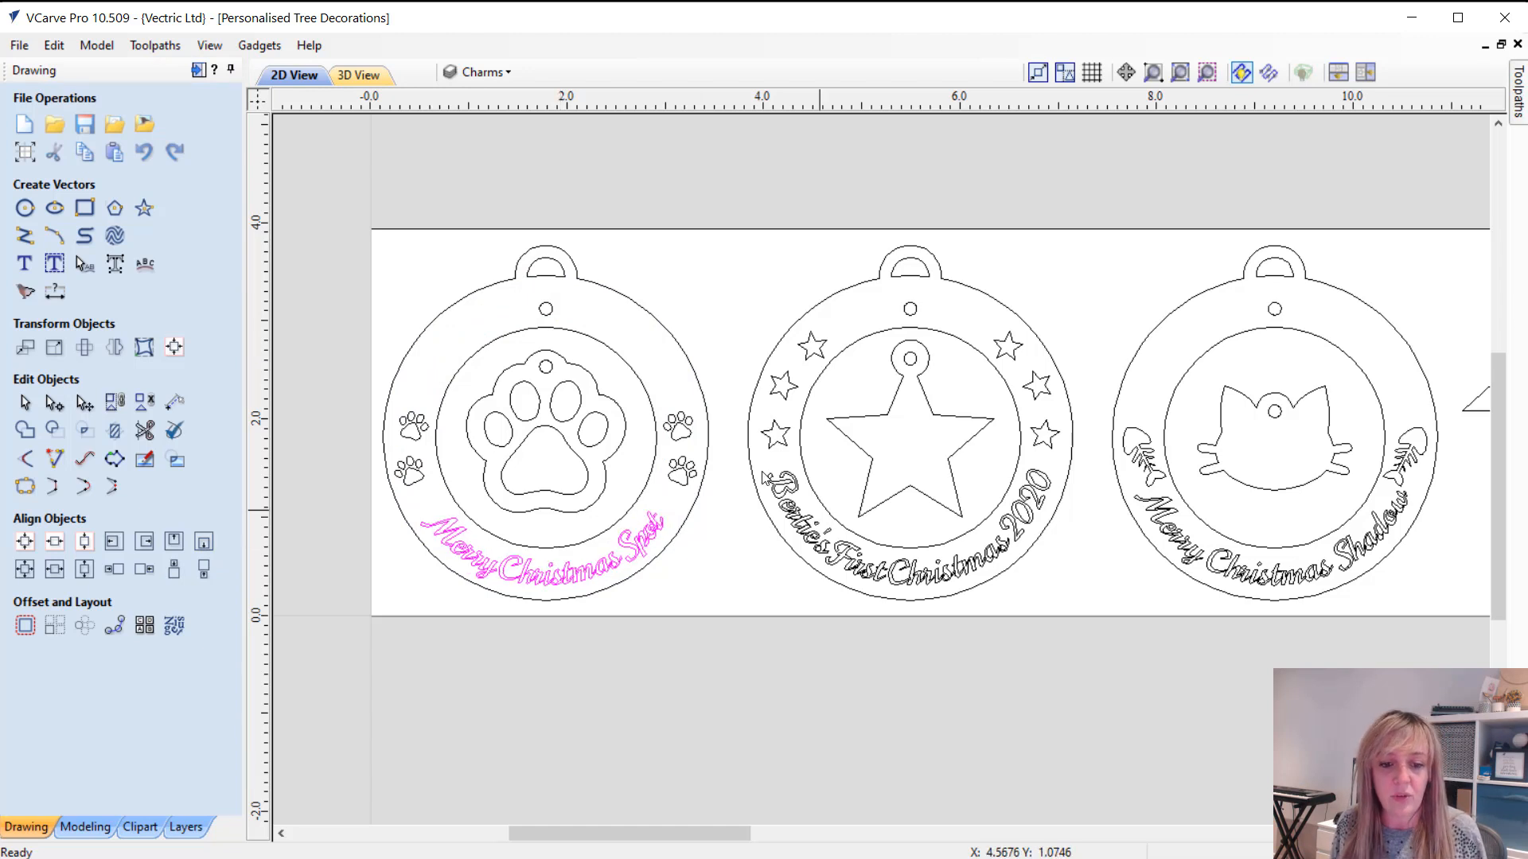
pyautogui.click(688, 525)
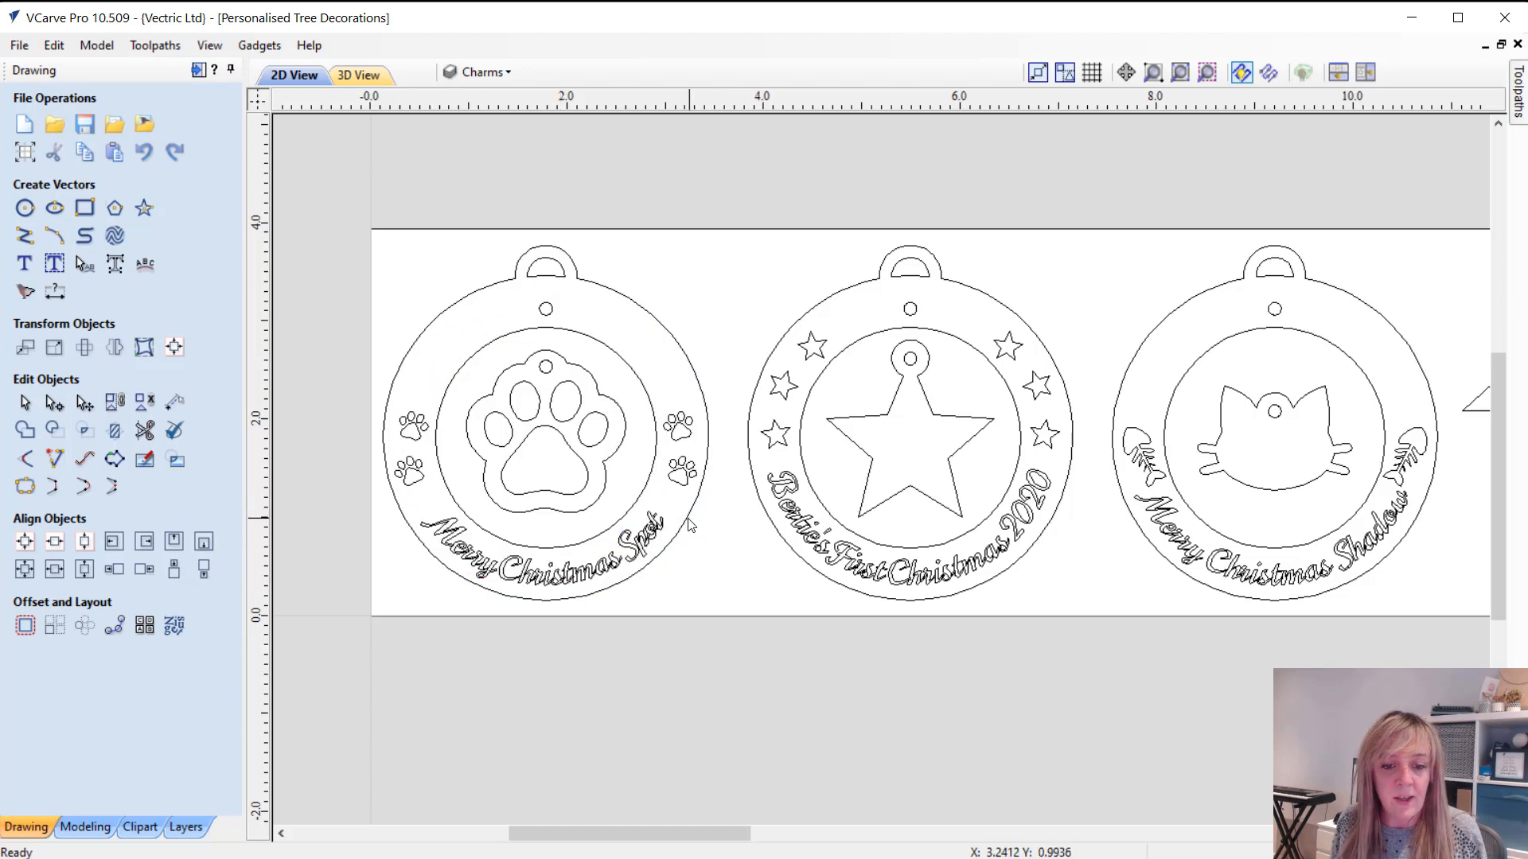
# Step: Examine the text and shapes of the star, cat, house, heart and angel-wing decorations along the row
pyautogui.scroll(-2, 708, 549)
pyautogui.scroll(3, 748, 477)
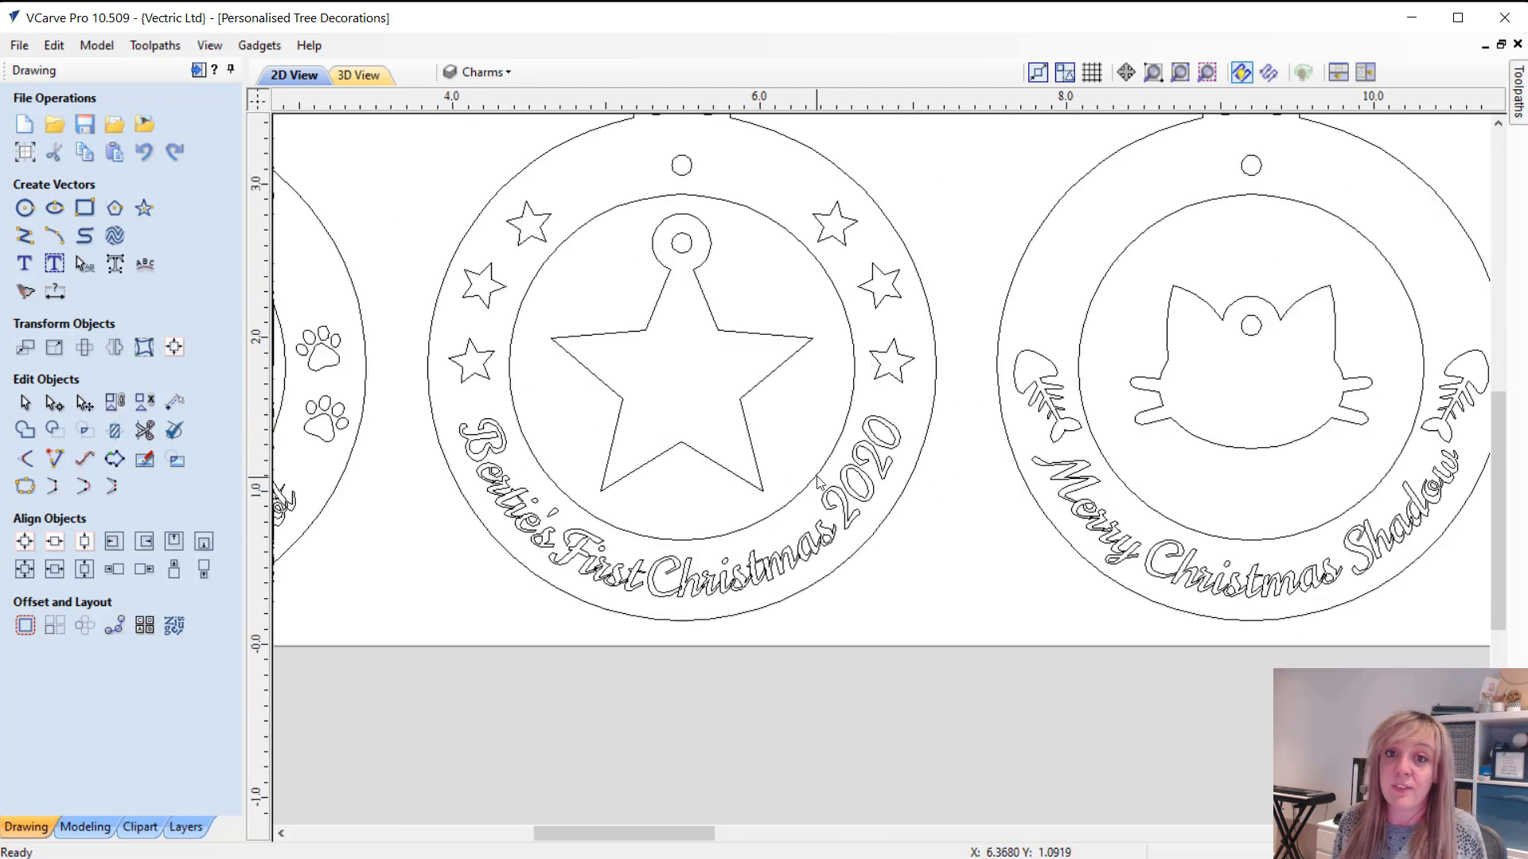
pyautogui.scroll(-2, 785, 532)
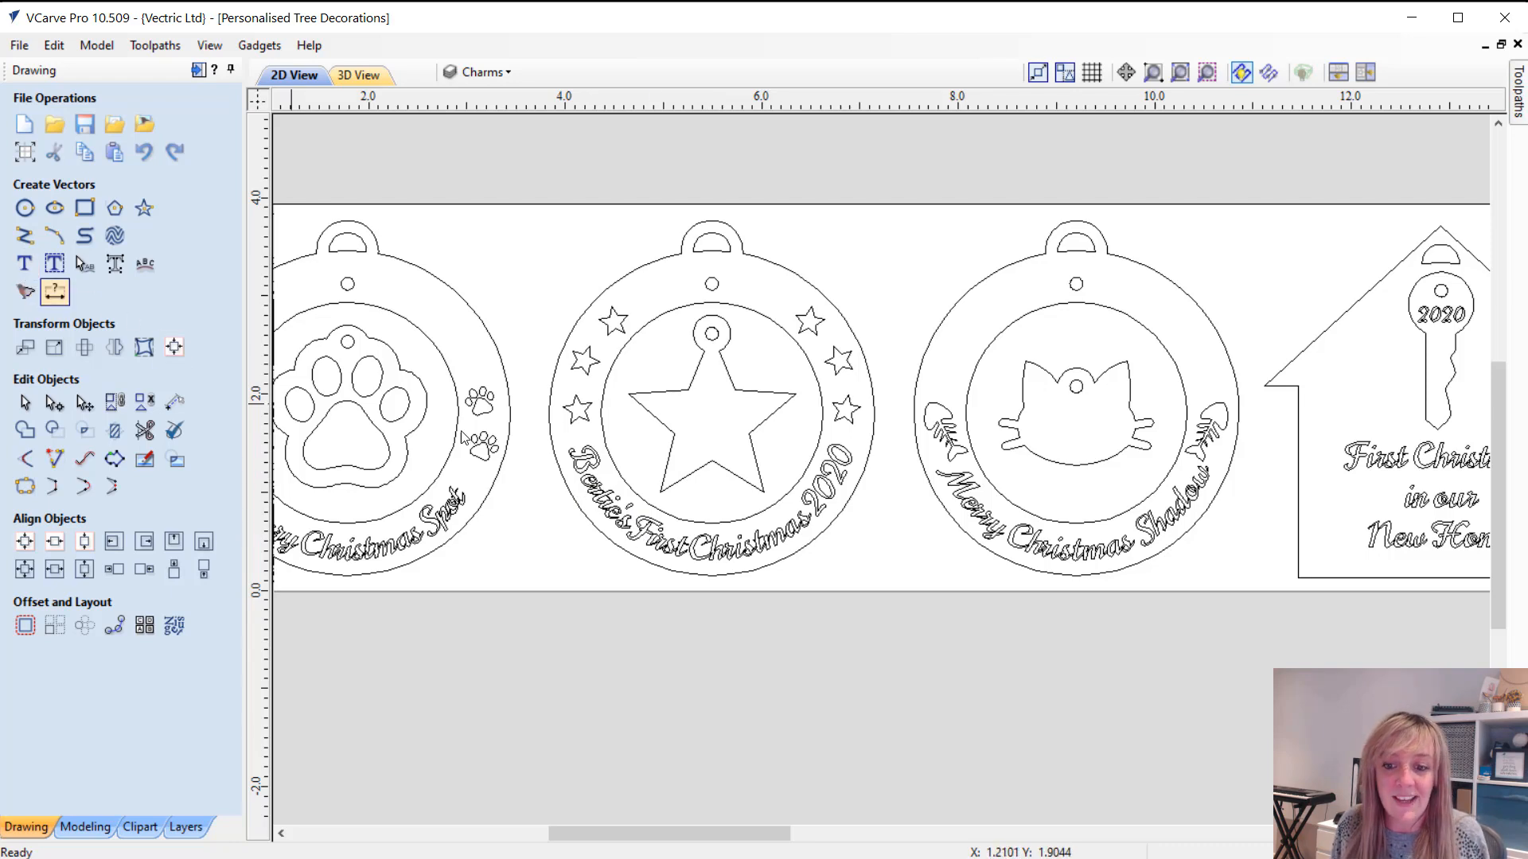
pyautogui.scroll(-3, 712, 514)
pyautogui.scroll(5, 922, 535)
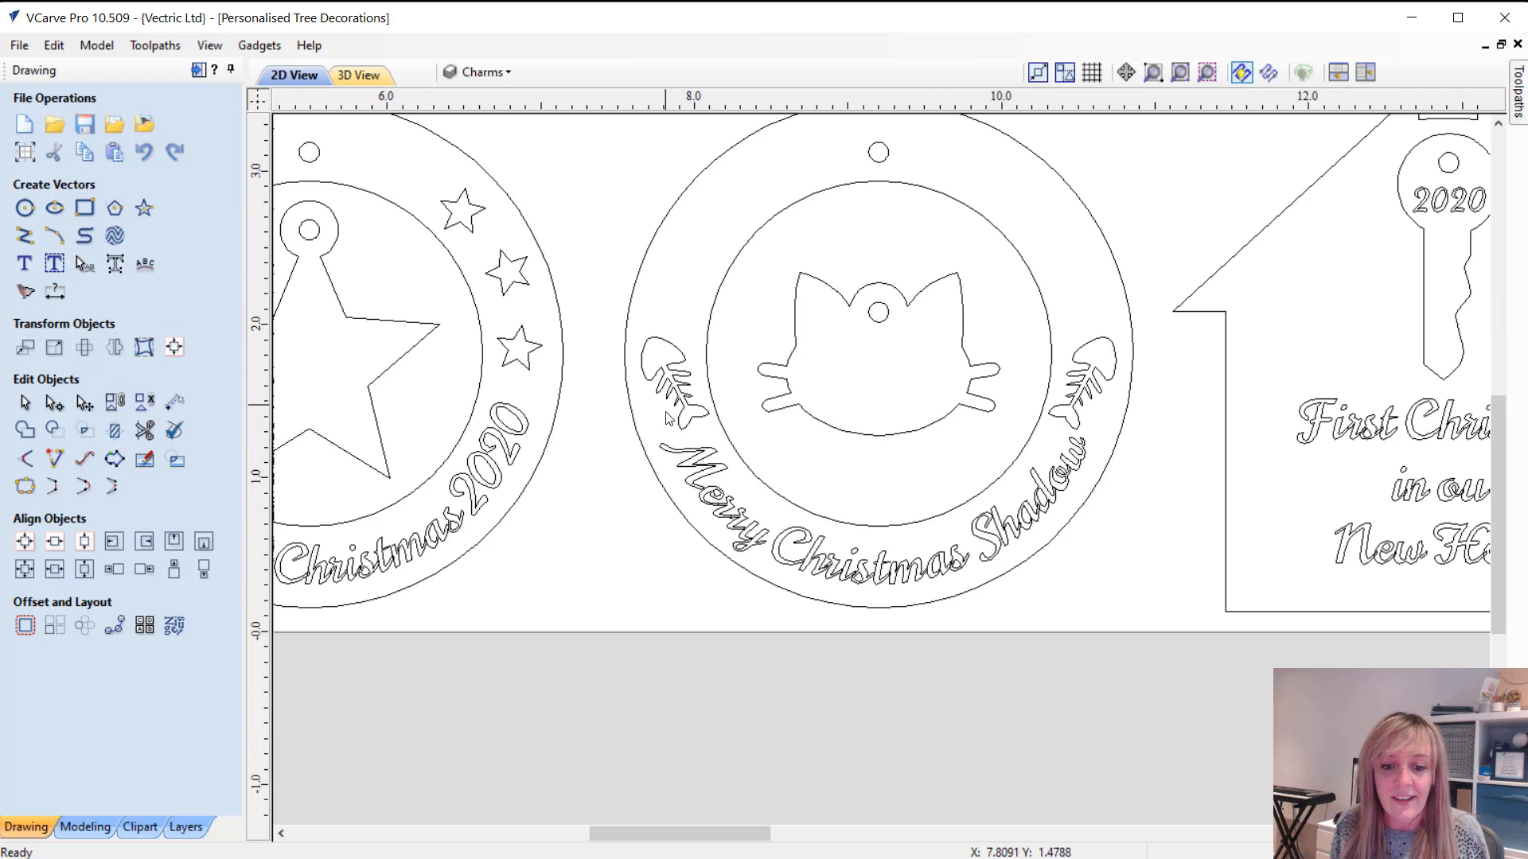
pyautogui.scroll(1, 600, 482)
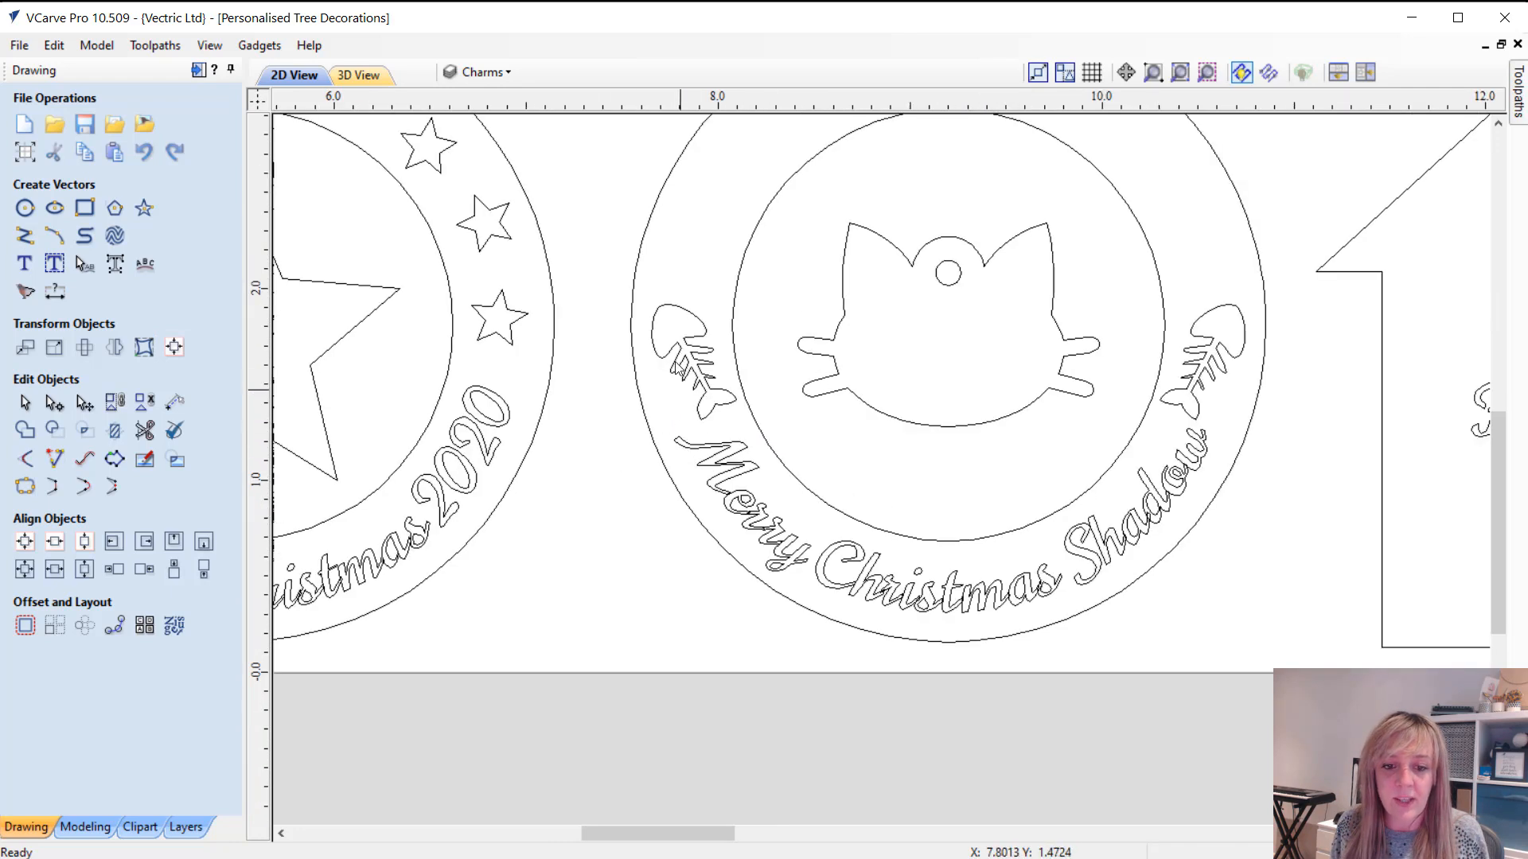
pyautogui.scroll(-3, 589, 440)
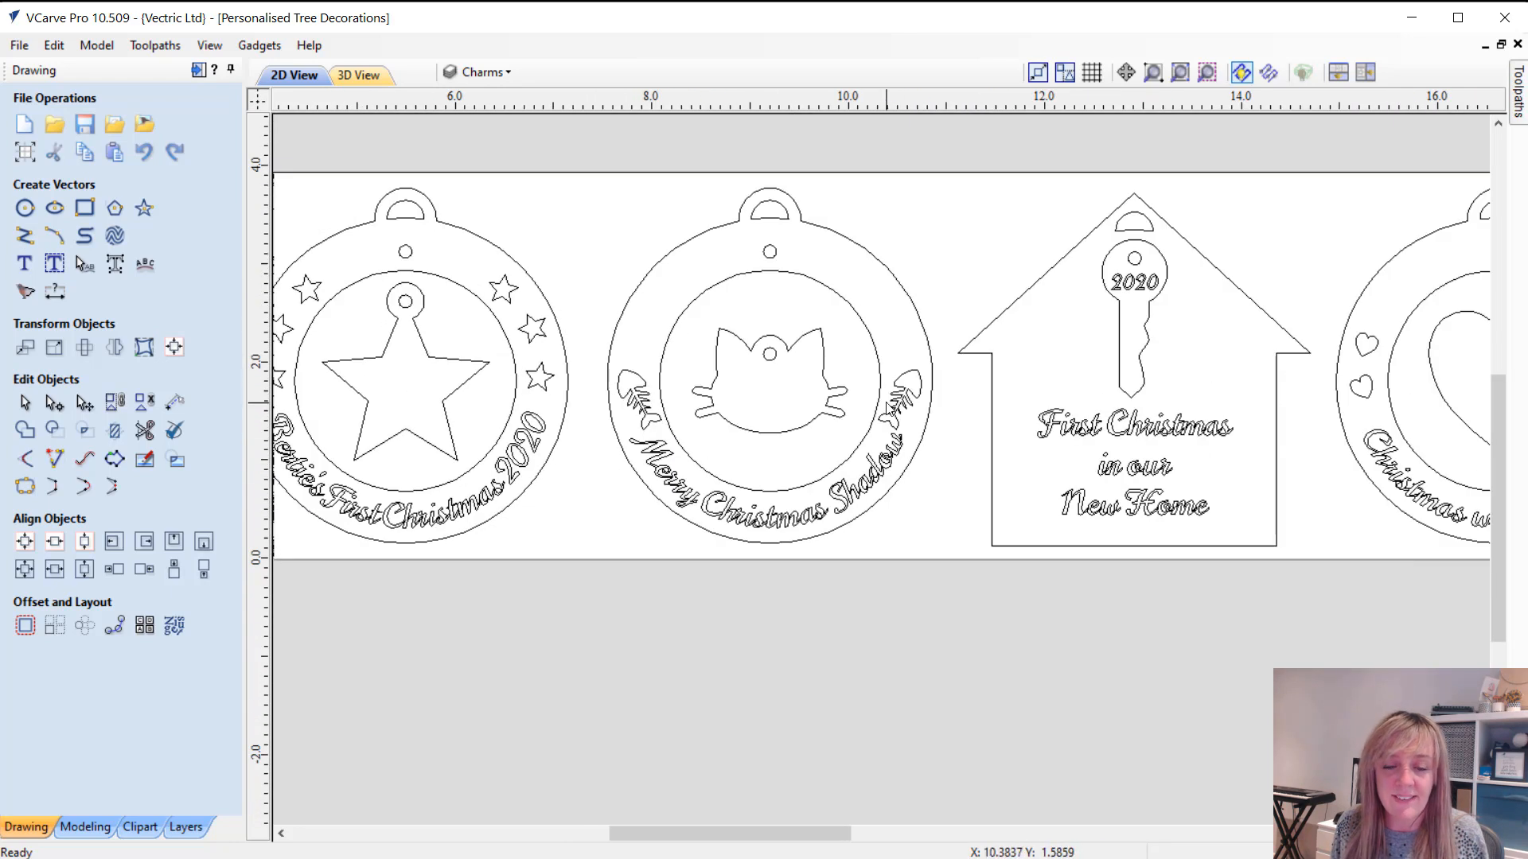
pyautogui.scroll(-1, 569, 436)
pyautogui.scroll(-2, 561, 437)
pyautogui.scroll(4, 852, 517)
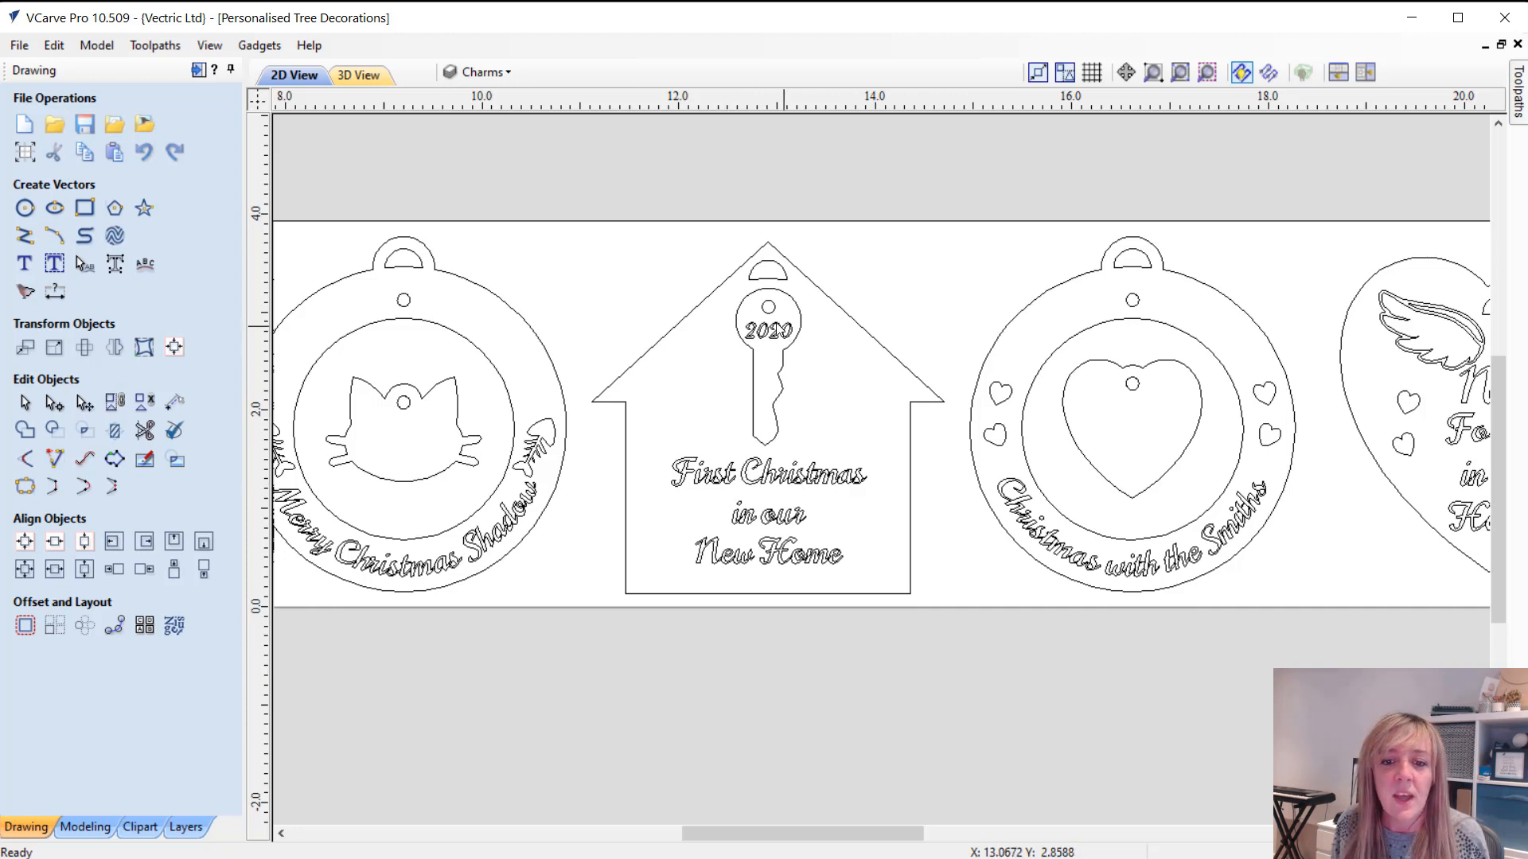
pyautogui.click(778, 343)
pyautogui.click(824, 390)
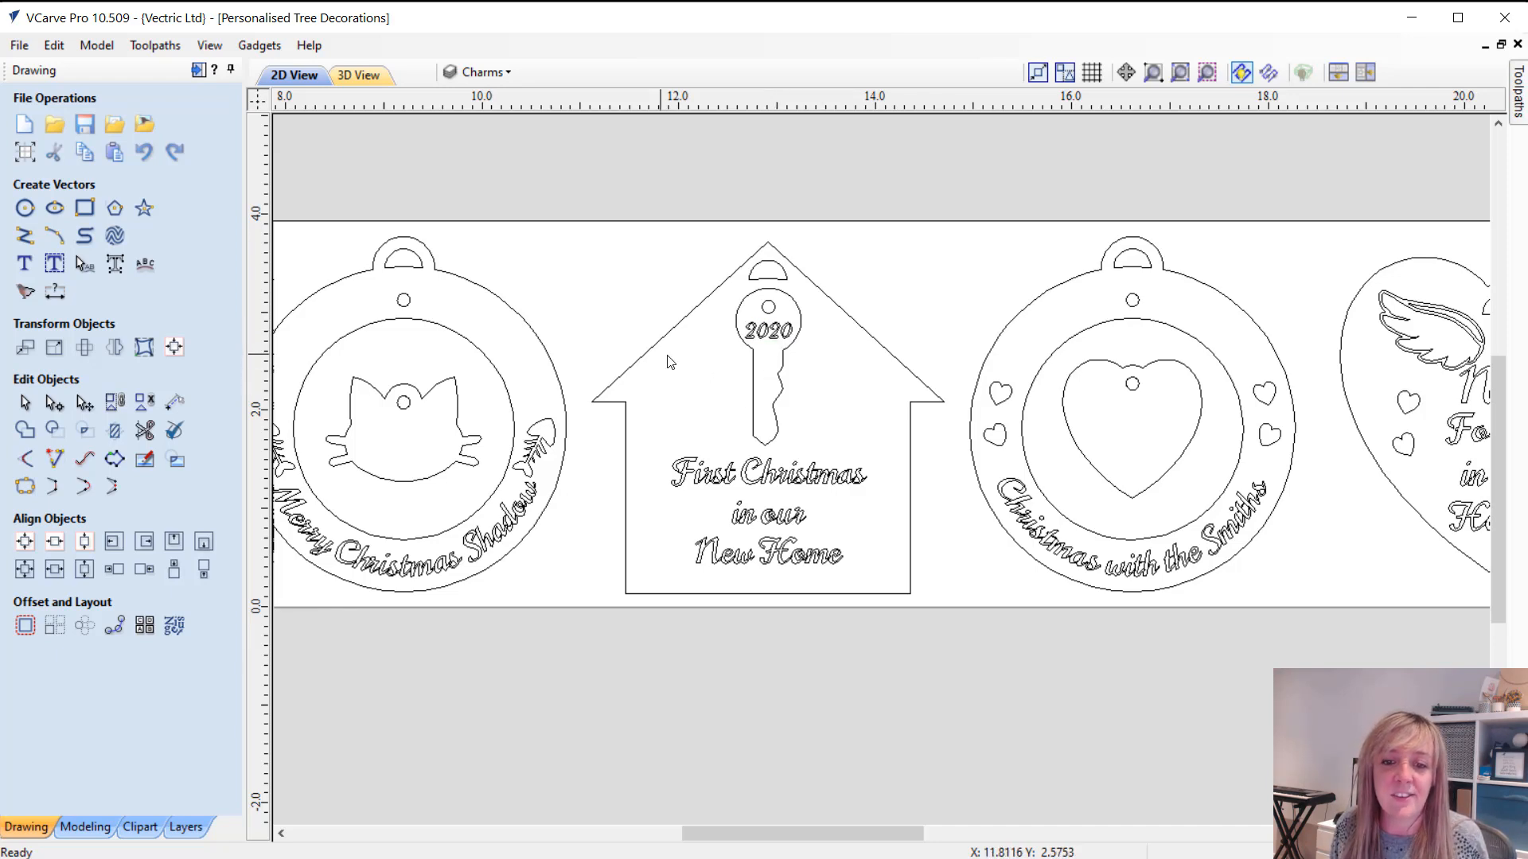
pyautogui.scroll(-3, 682, 373)
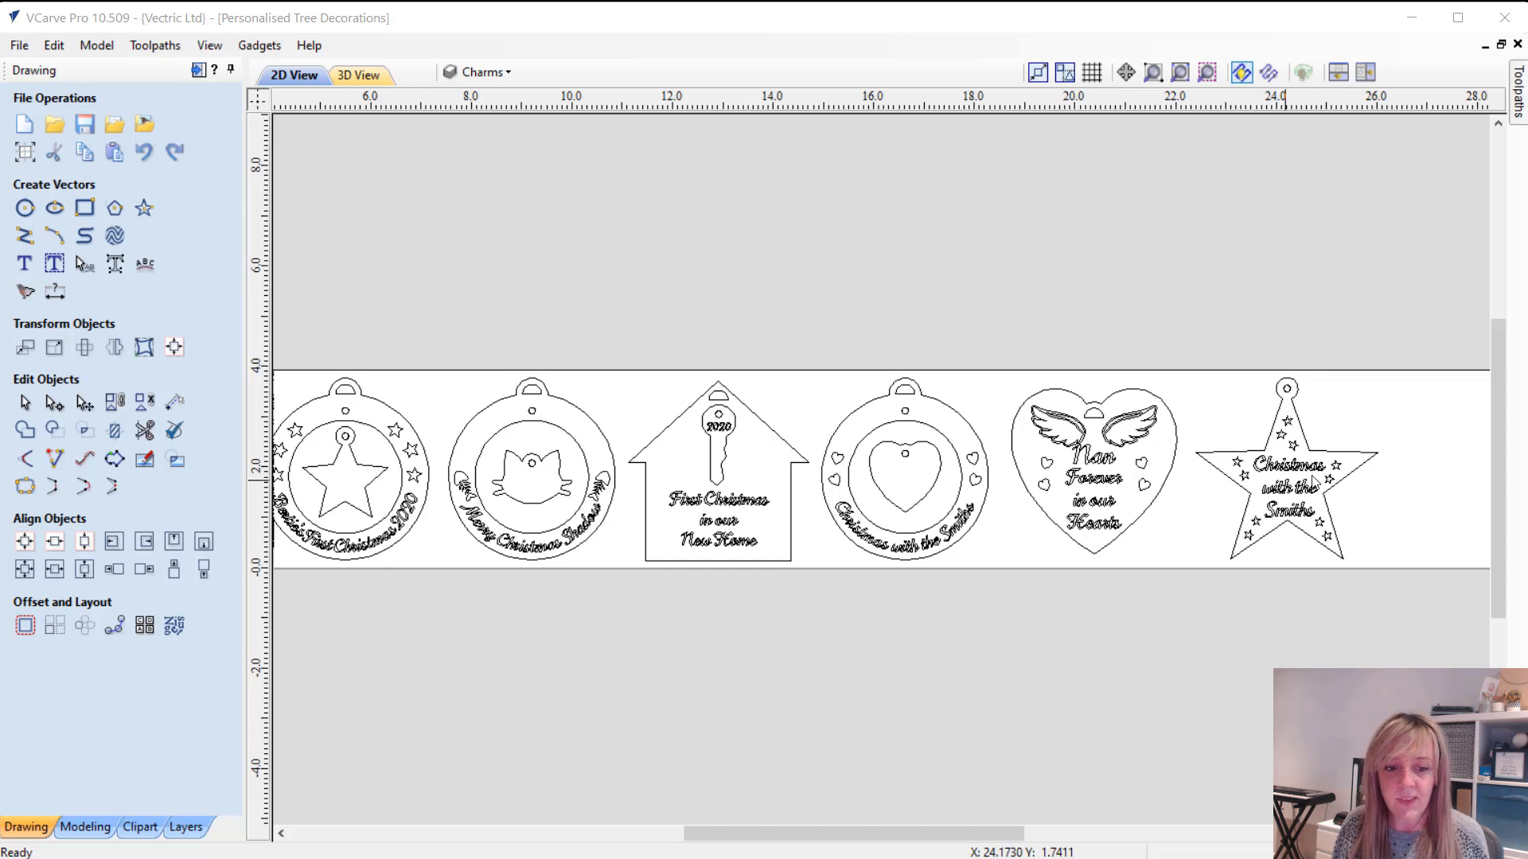
pyautogui.scroll(-2, 1327, 479)
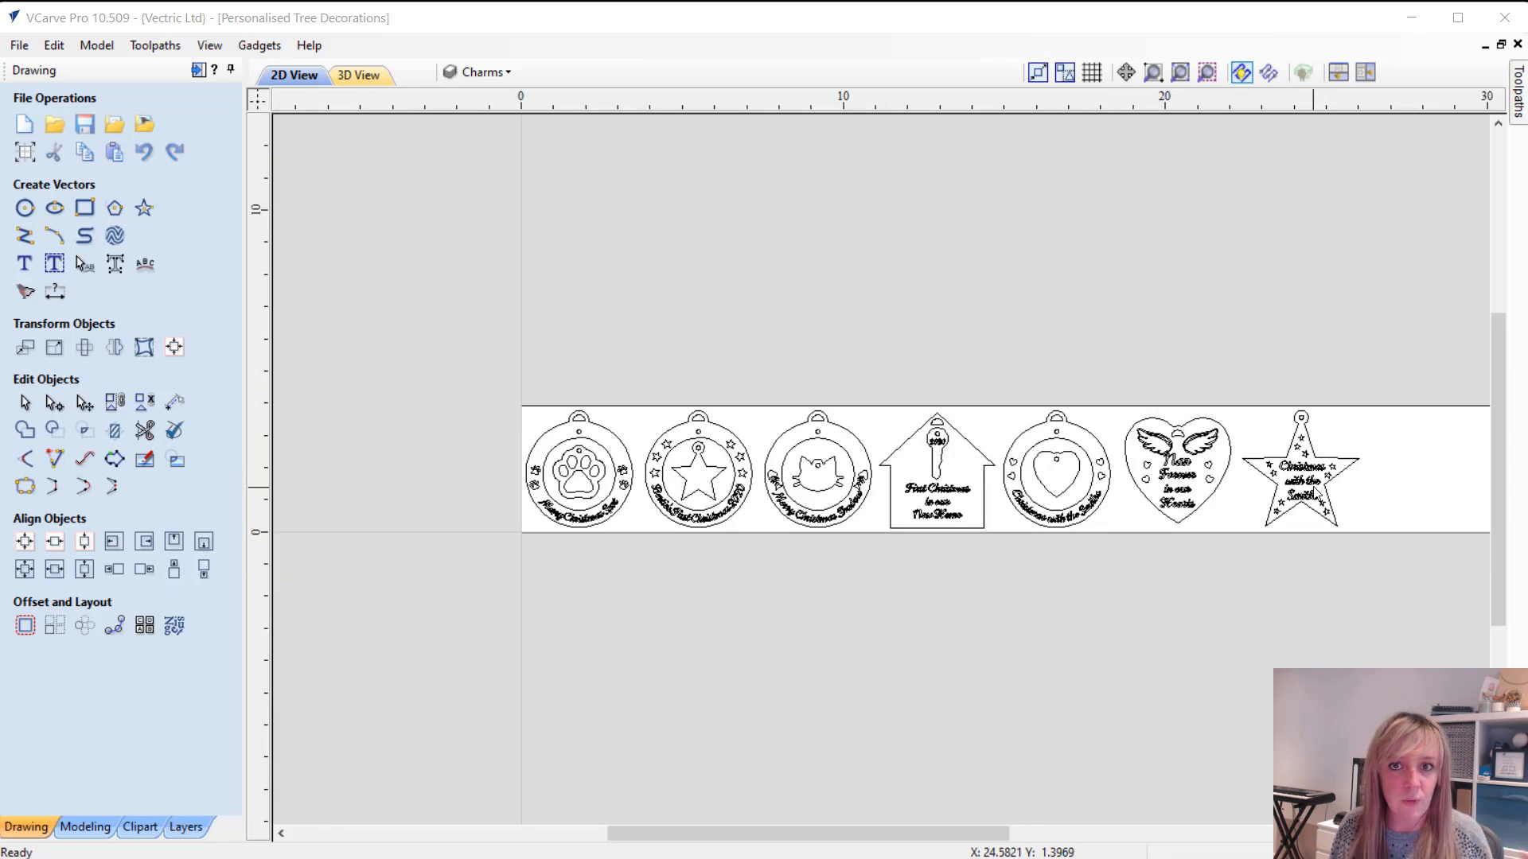
pyautogui.scroll(1, 1185, 501)
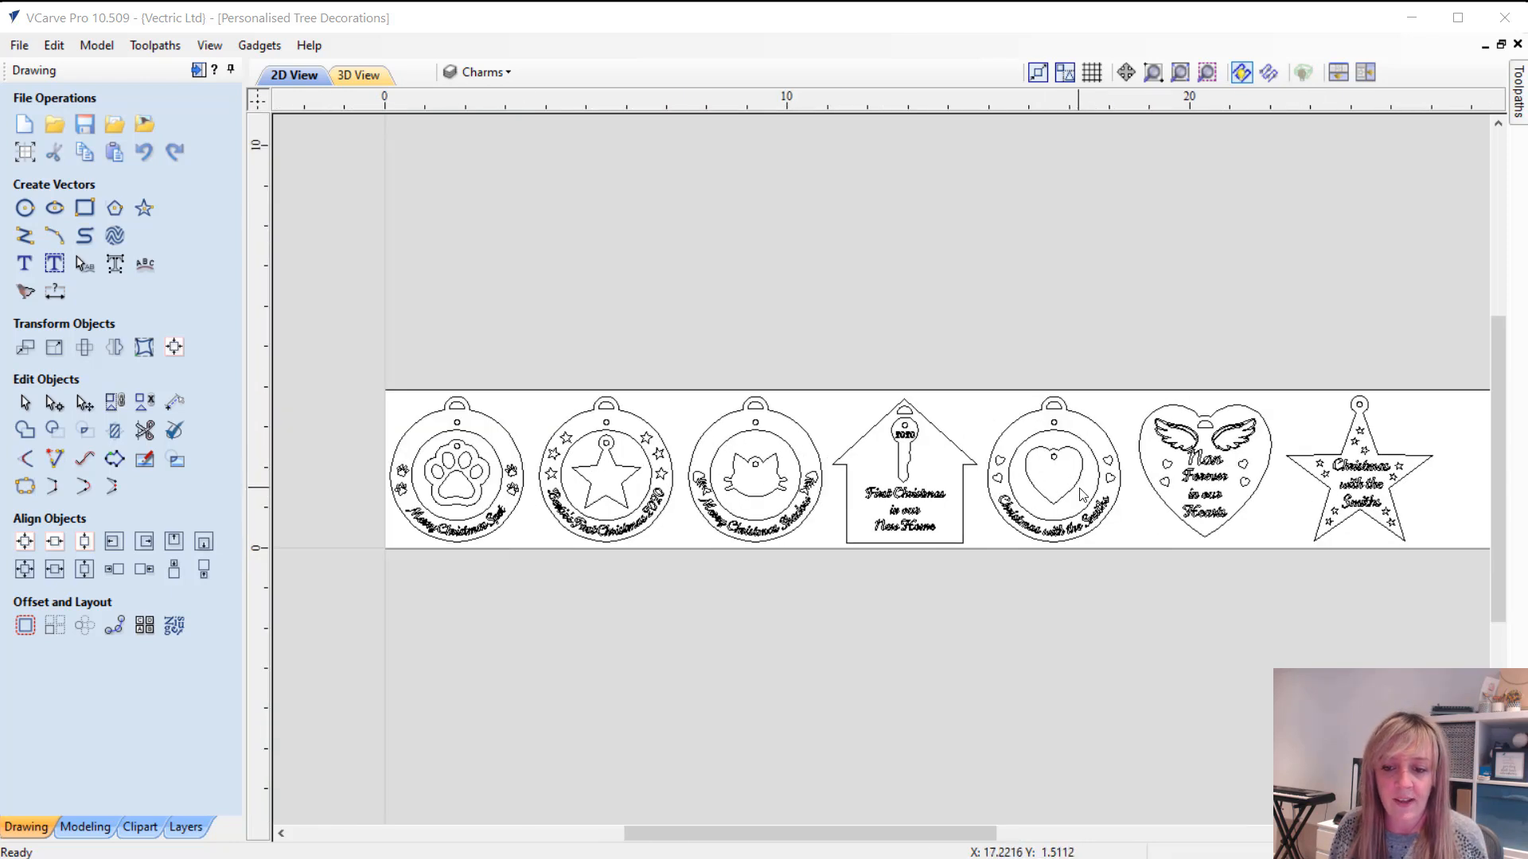
# Step: Inspect the separate charm shapes inside the decorations by selecting the heart, star, paw and key, plus the paw decoration's outline
pyautogui.click(1084, 527)
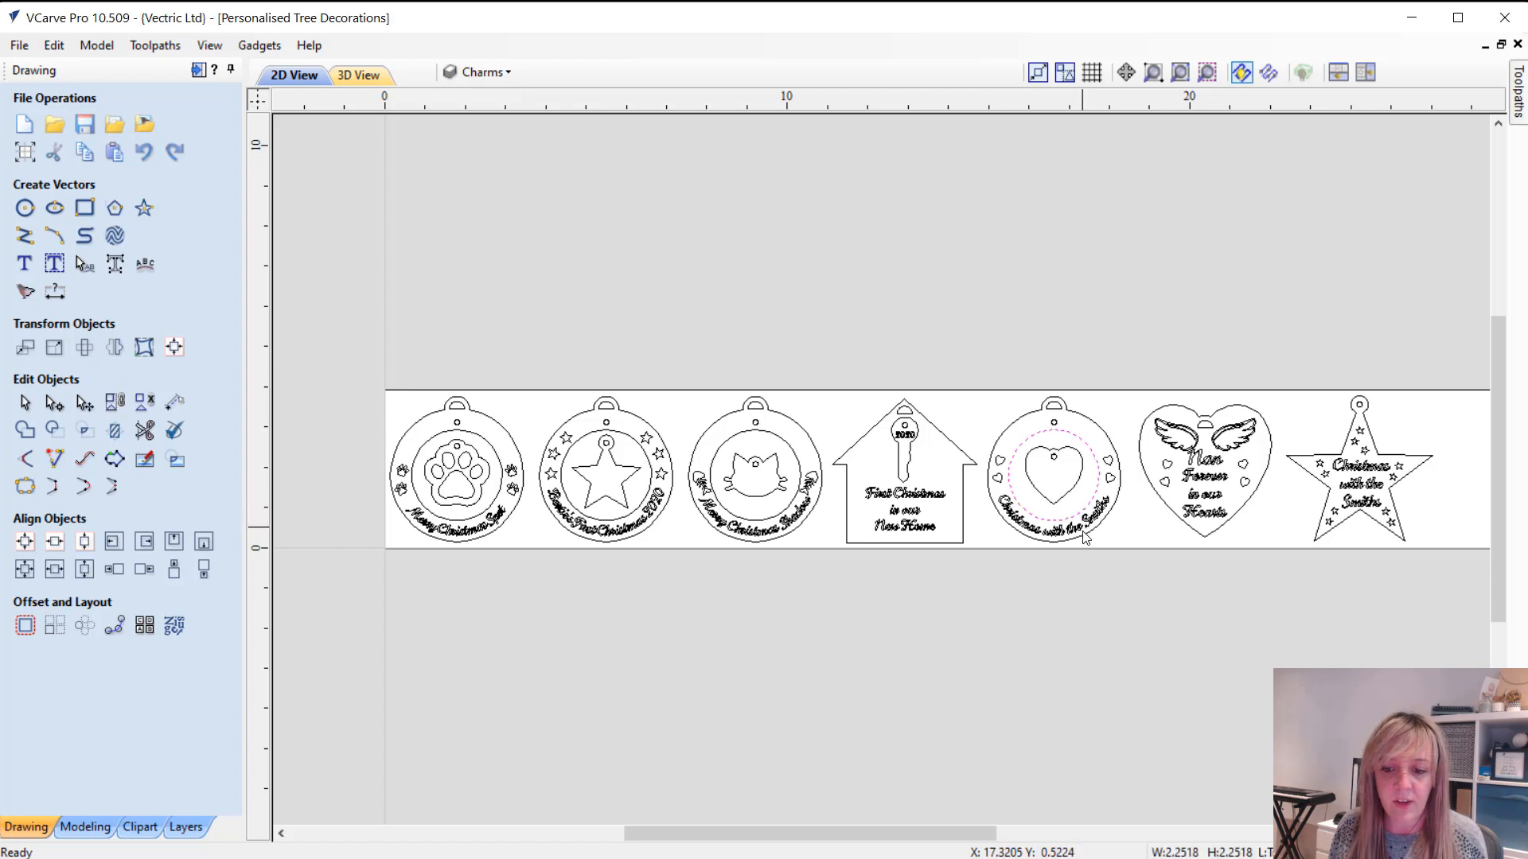
pyautogui.click(1079, 533)
pyautogui.click(1077, 485)
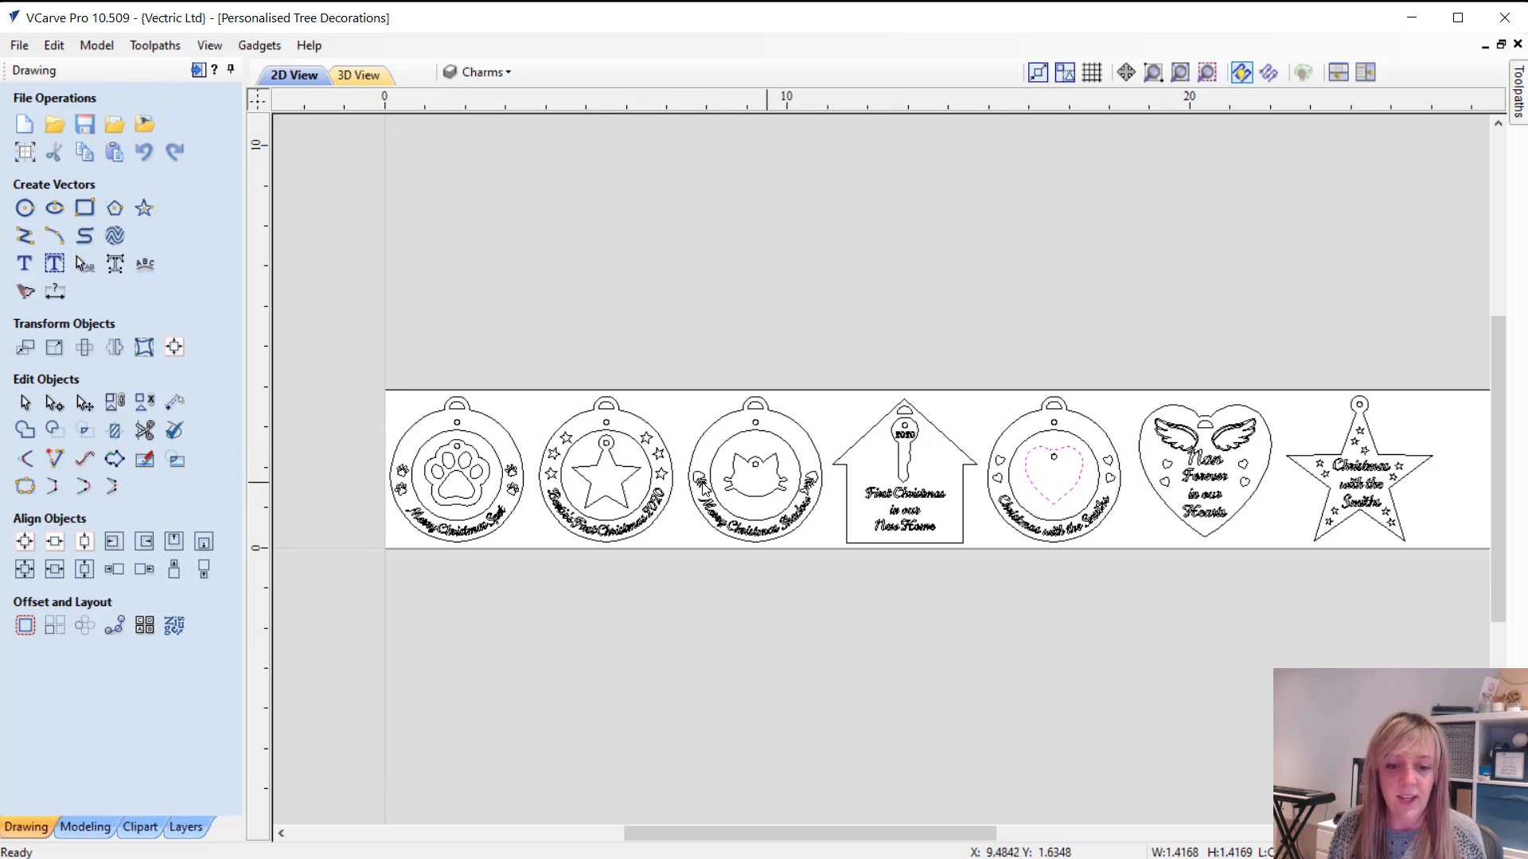
pyautogui.click(595, 457)
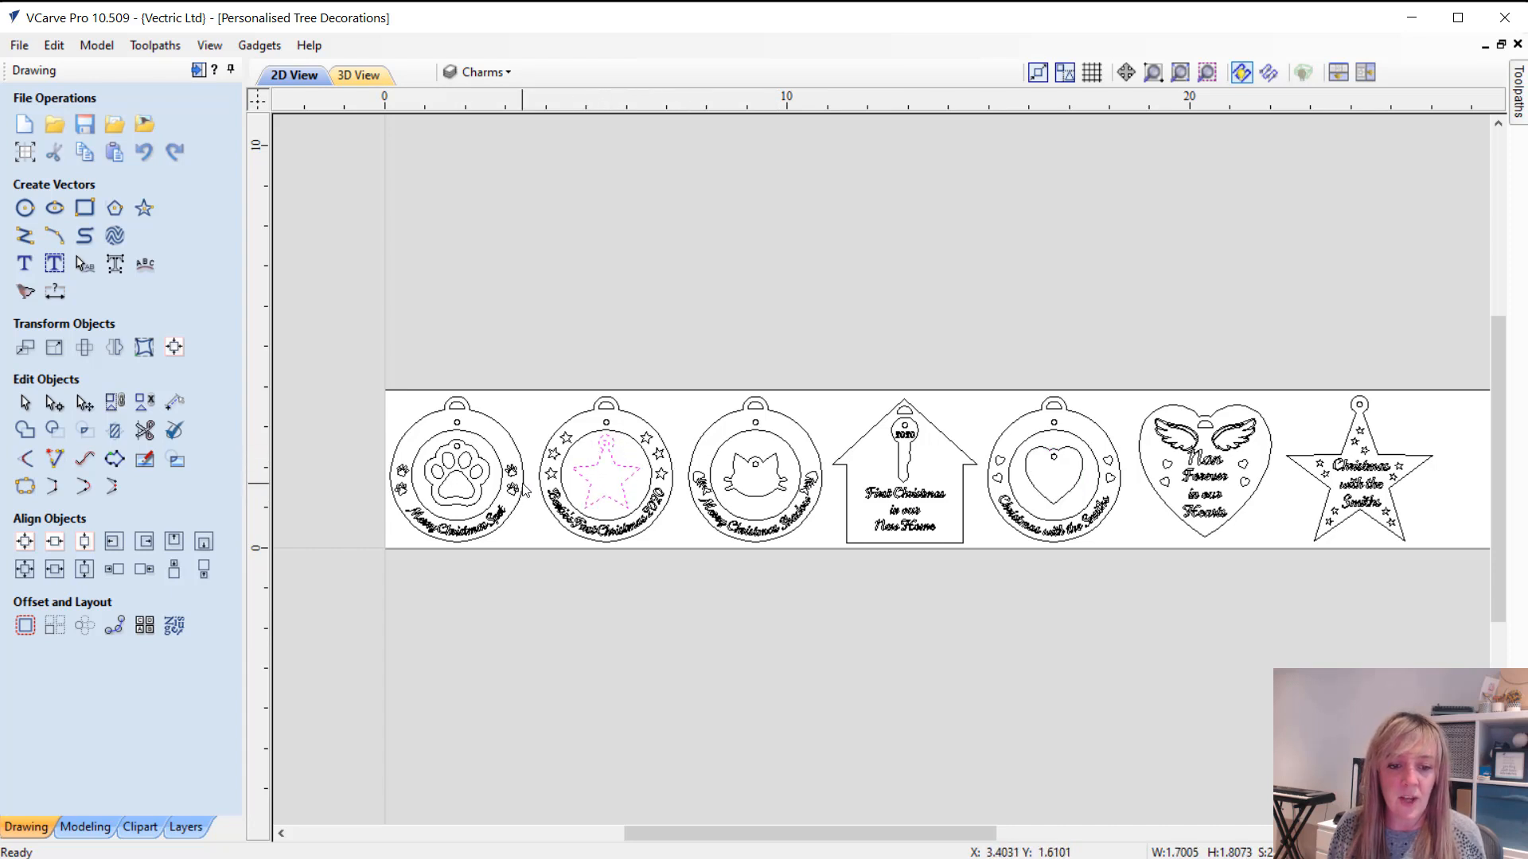
pyautogui.click(442, 470)
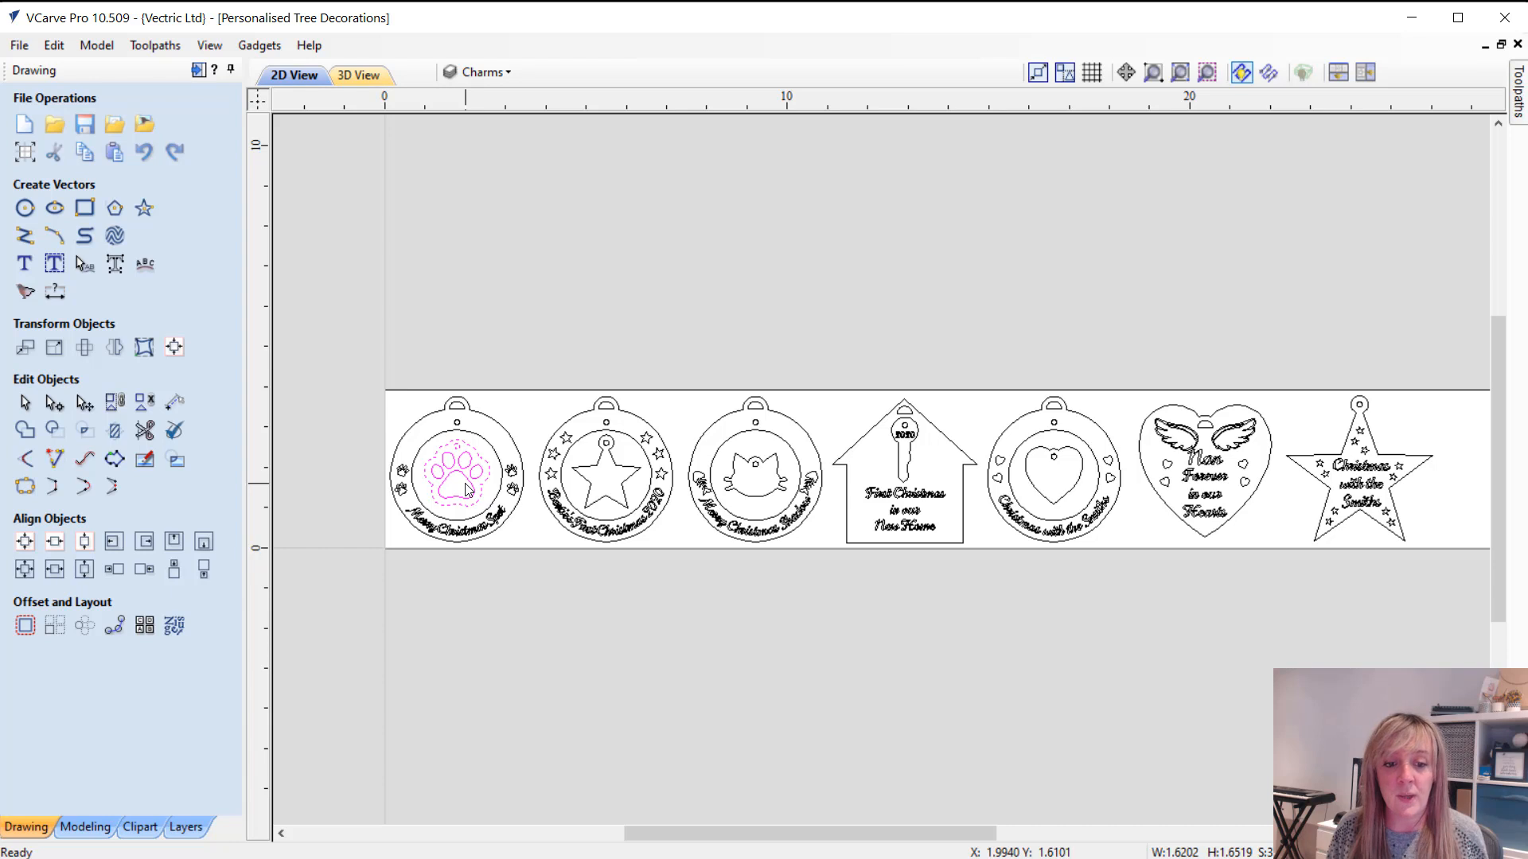
pyautogui.click(440, 415)
pyautogui.click(424, 446)
pyautogui.click(407, 440)
pyautogui.click(398, 439)
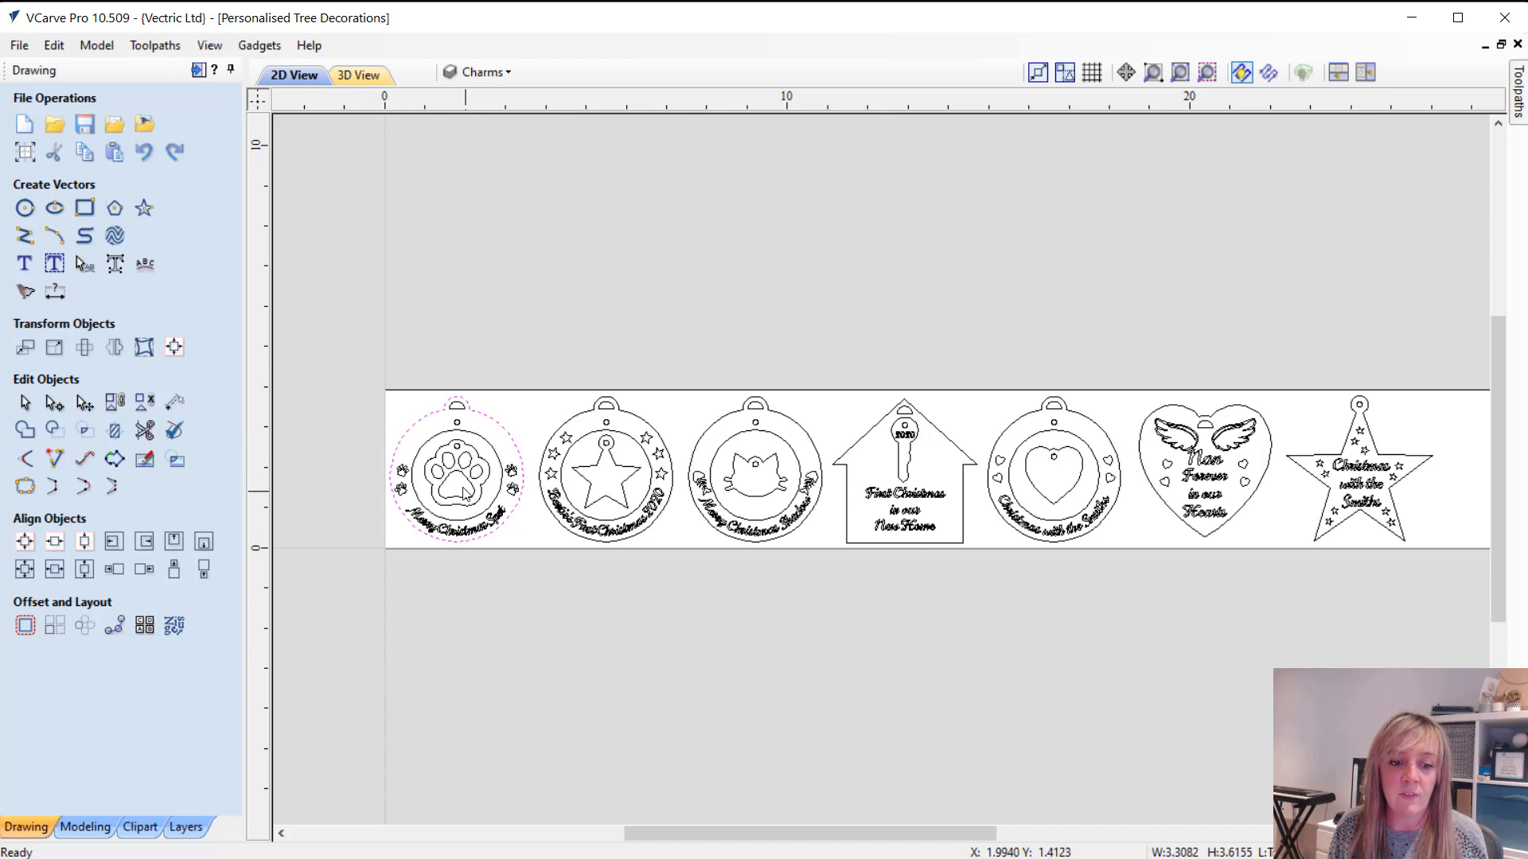
pyautogui.click(472, 483)
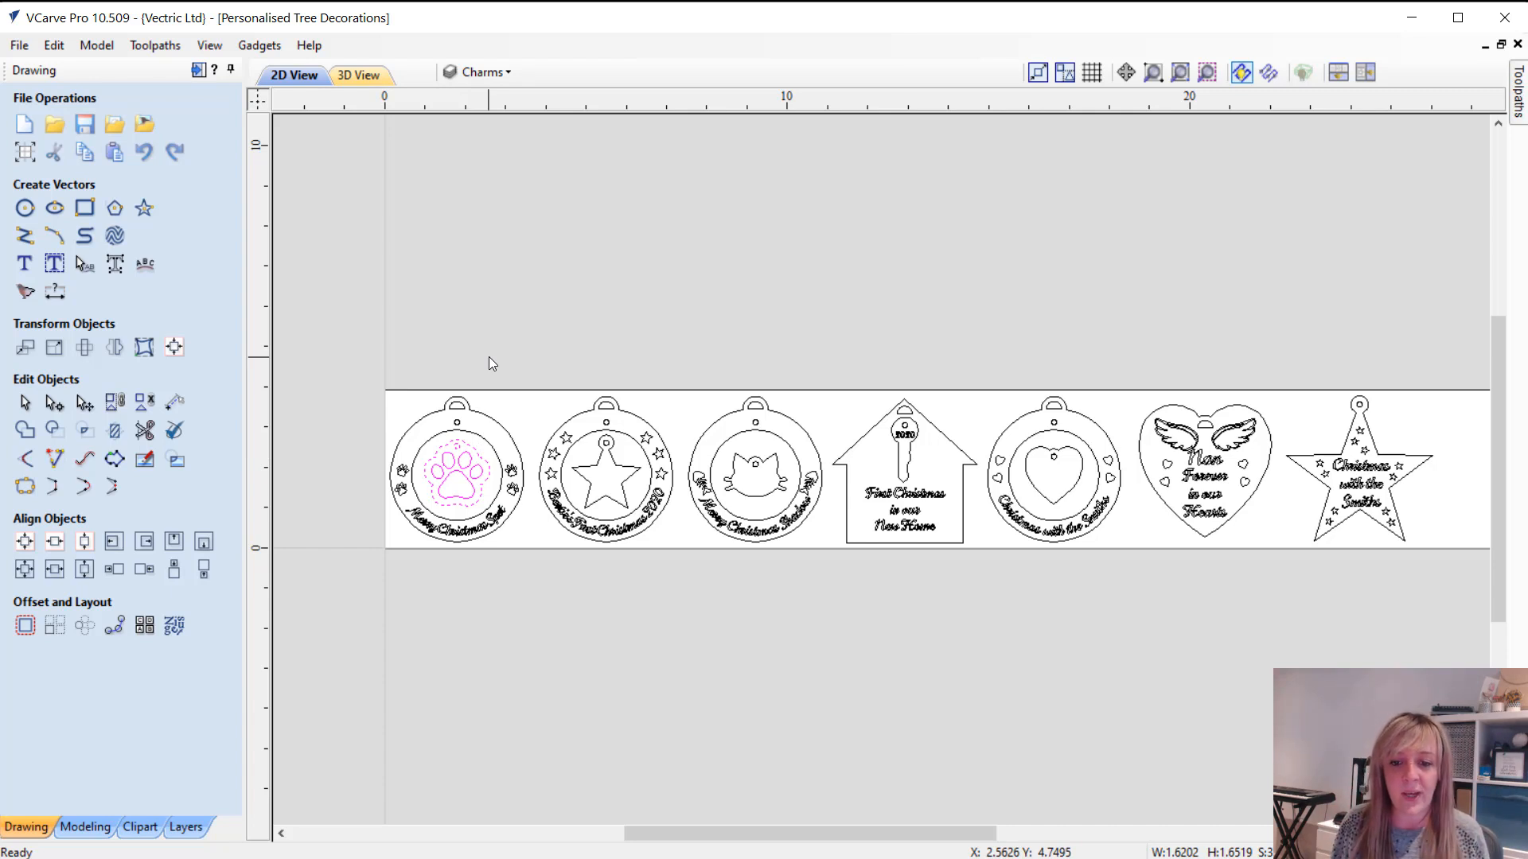
pyautogui.click(904, 433)
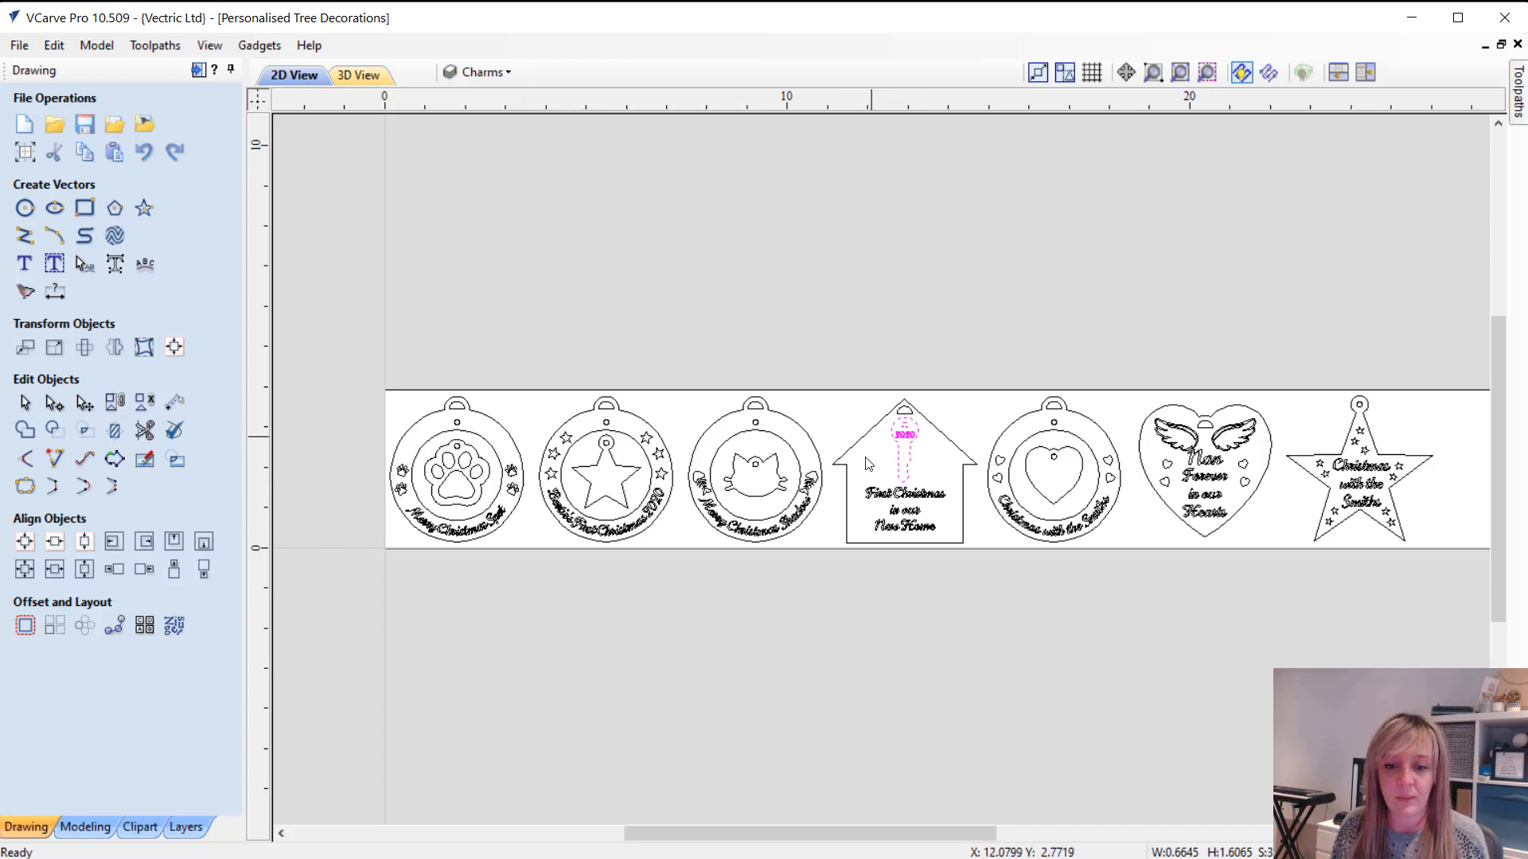
pyautogui.scroll(-1, 640, 484)
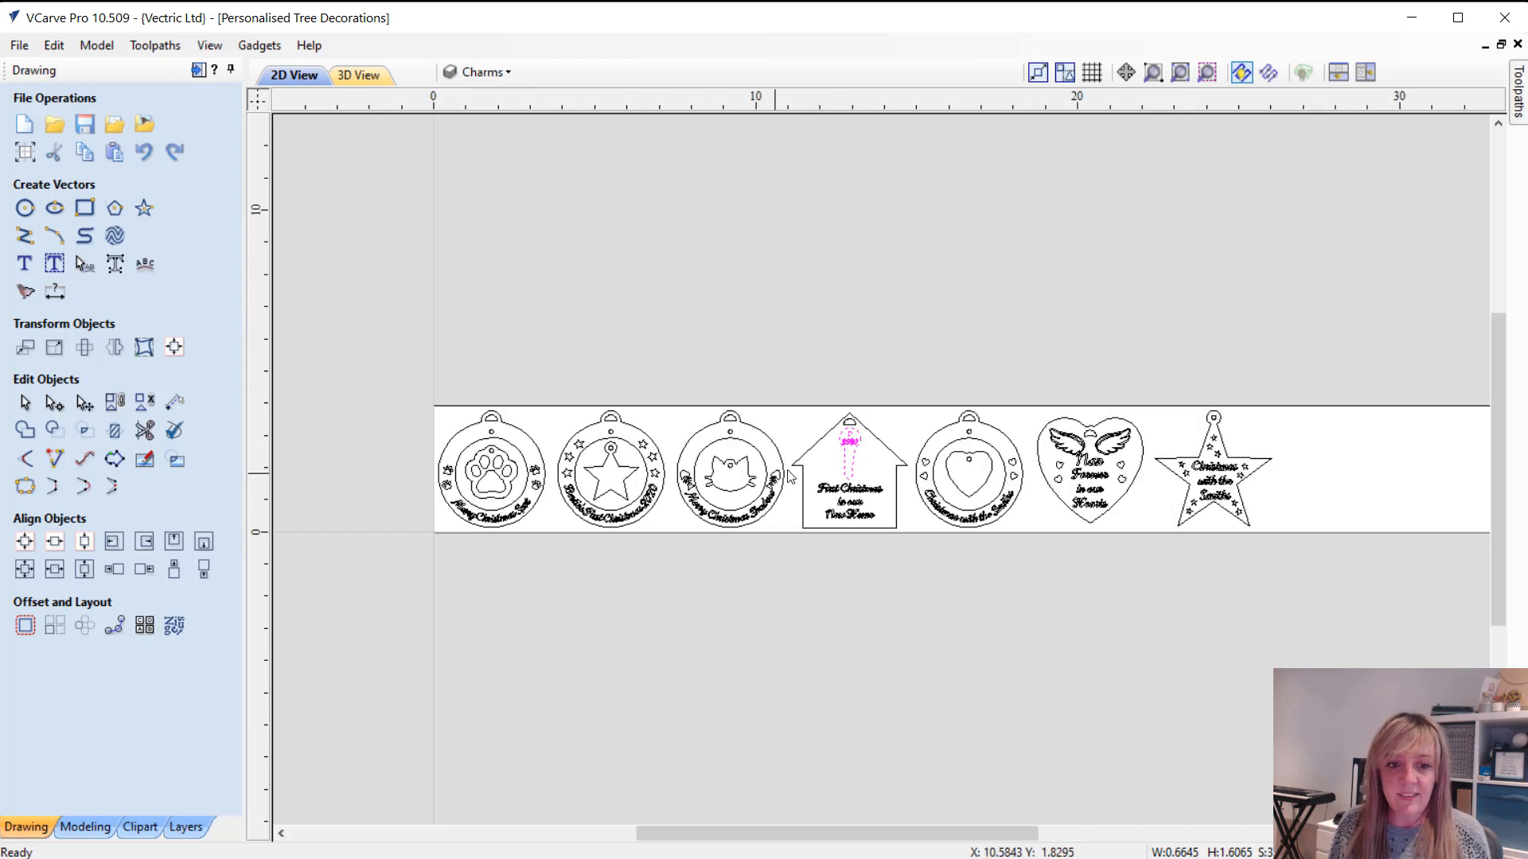
# Step: Hide the Charms layer and make Tree Decorations the active layer
pyautogui.click(481, 71)
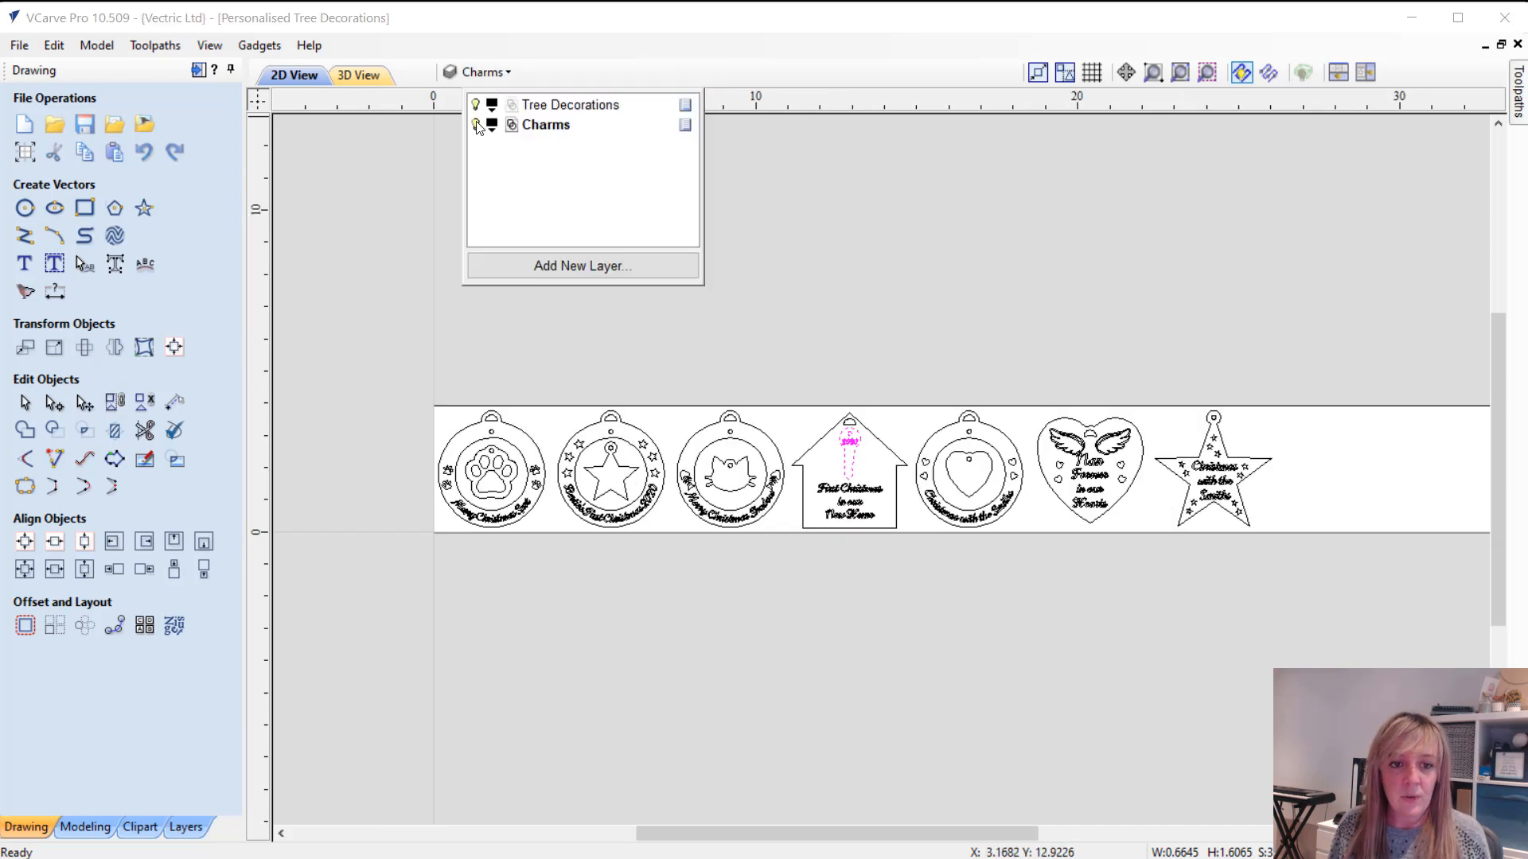
pyautogui.click(476, 125)
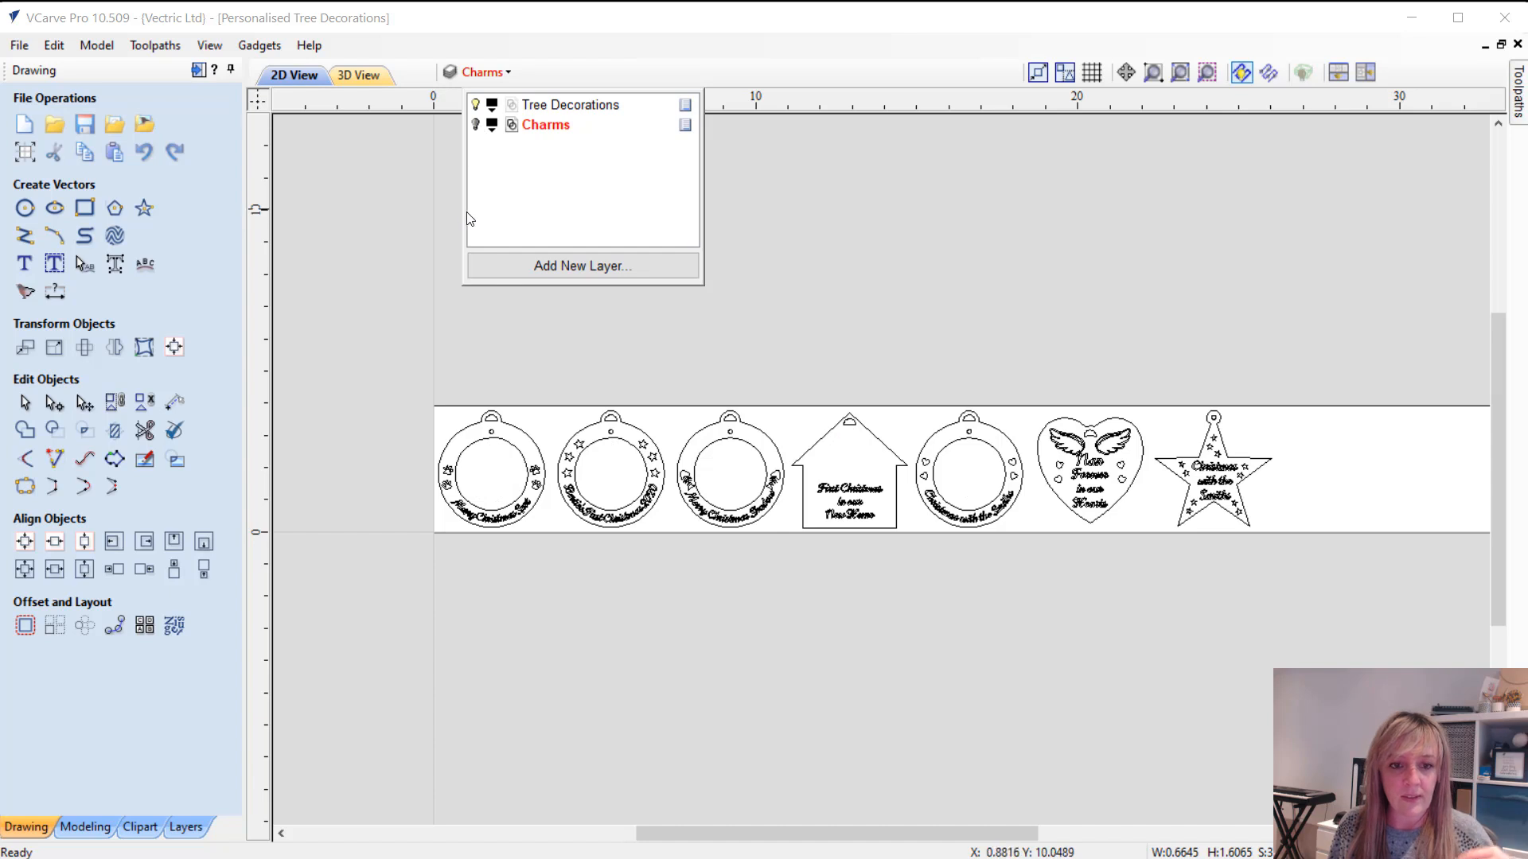
pyautogui.click(557, 108)
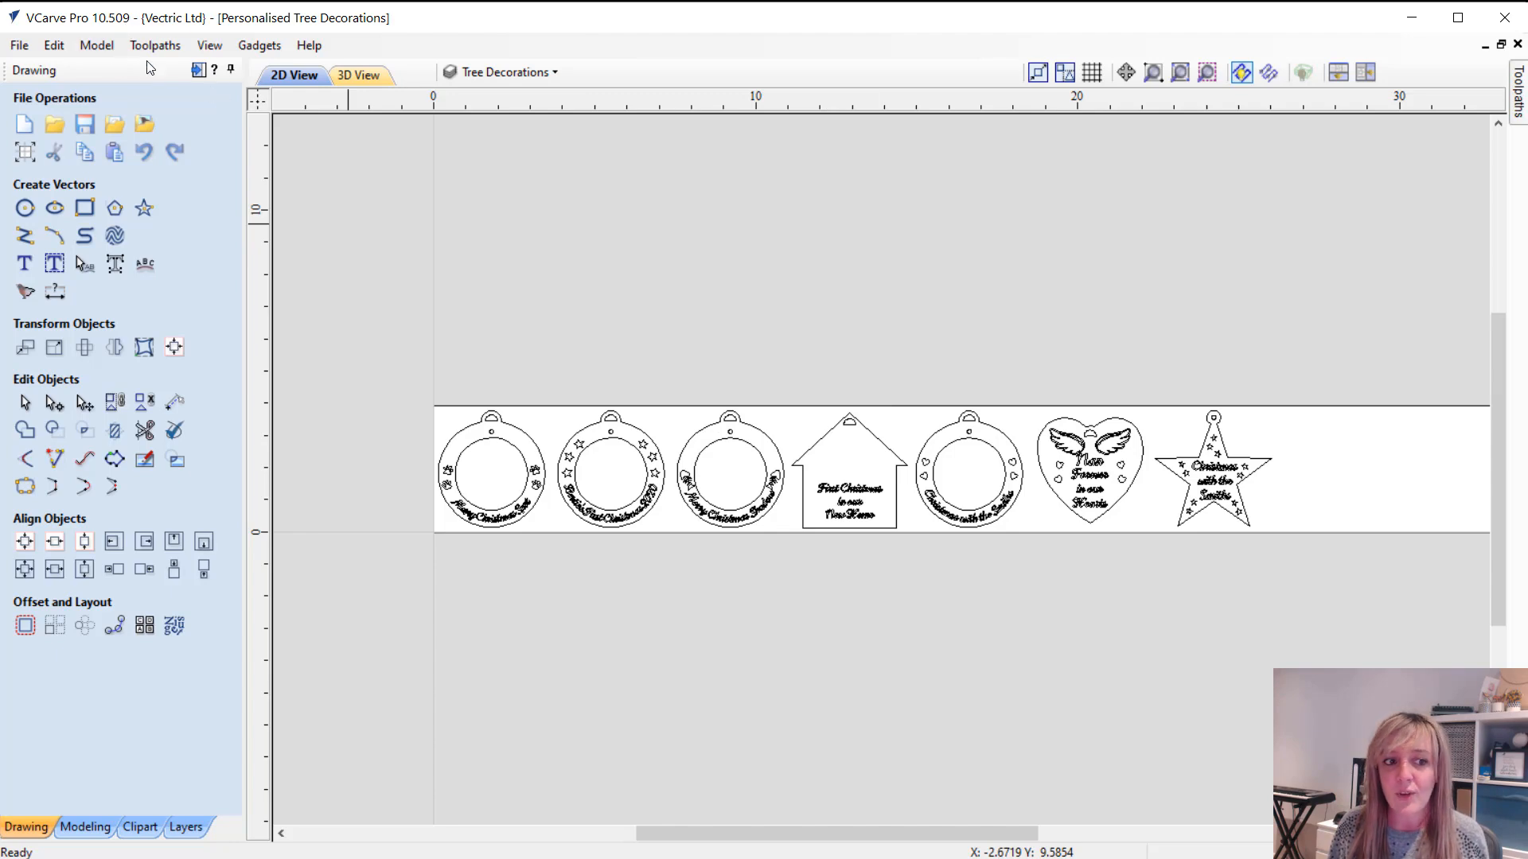
# Step: Switch from the drawing tools to the toolpath operations
pyautogui.click(199, 70)
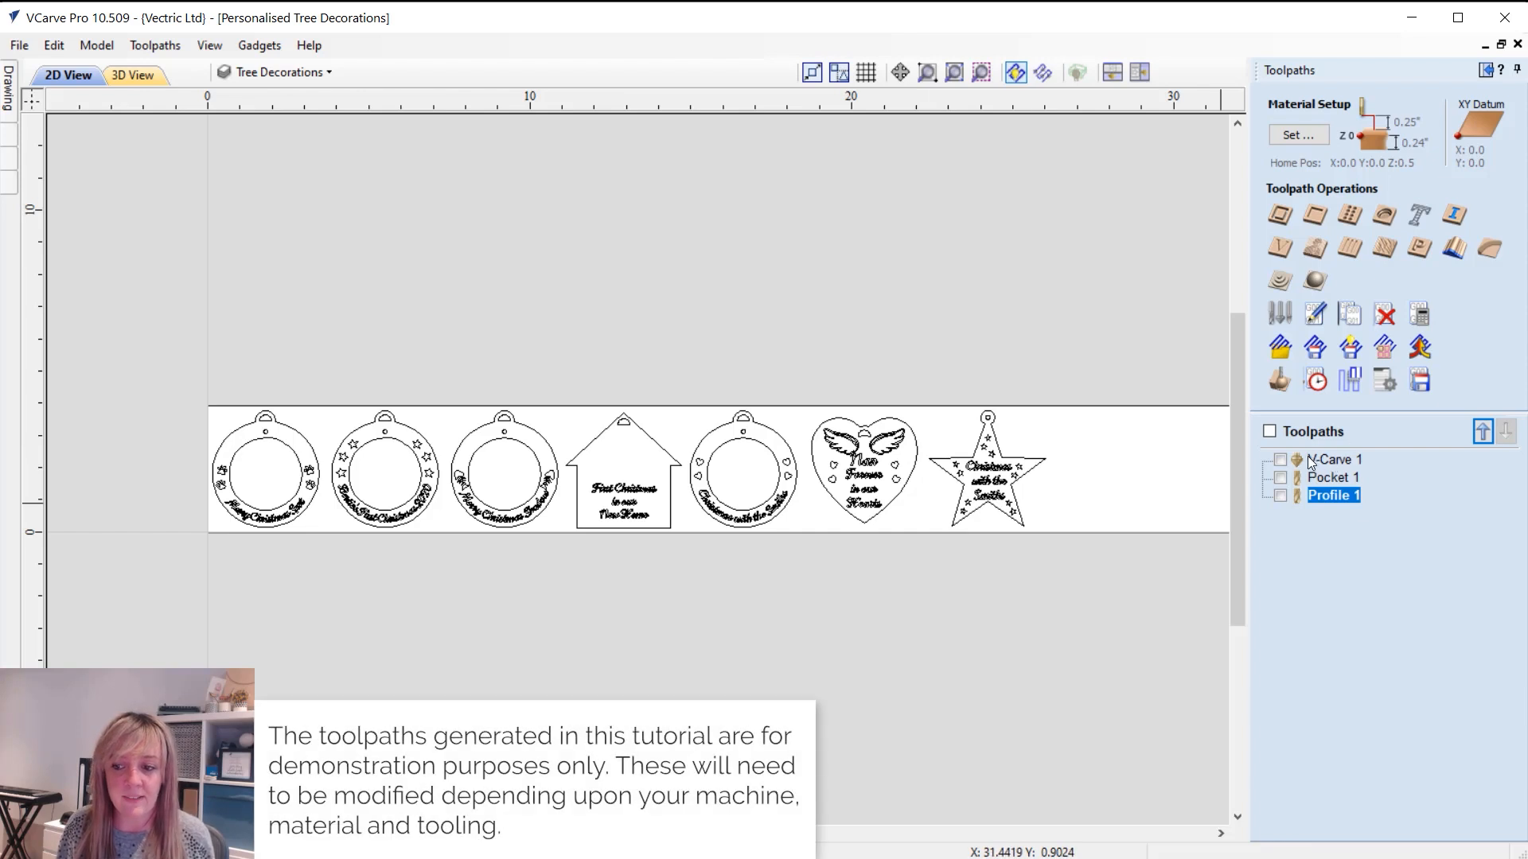
# Step: Review the settings of the V-Carve 1 toolpath for the decorations' text and motifs, leaving them as they are
pyautogui.moveTo(1330, 460)
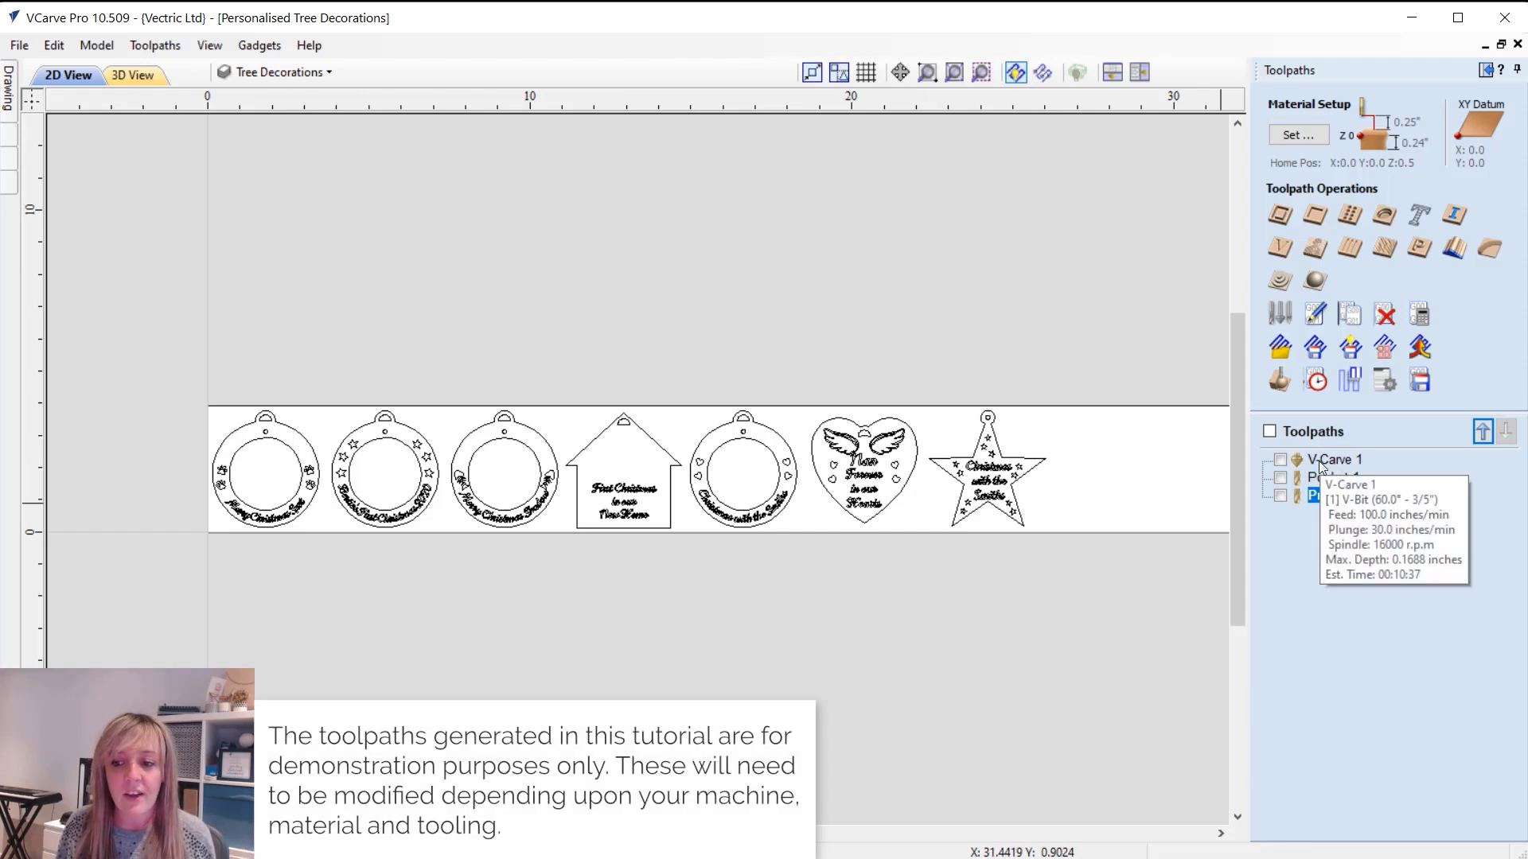
pyautogui.click(1321, 460)
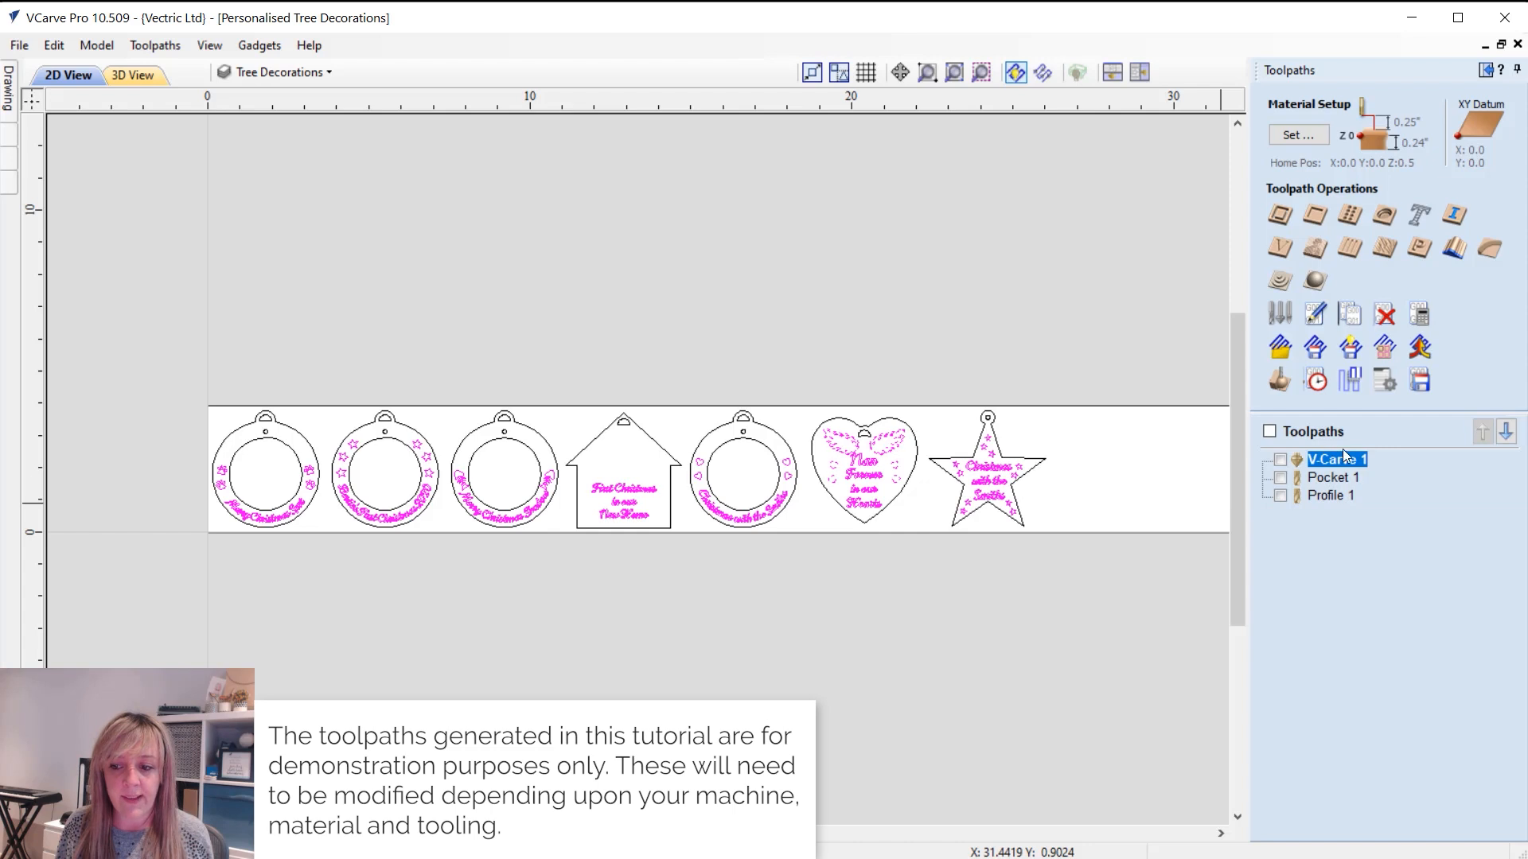
pyautogui.doubleClick(1335, 466)
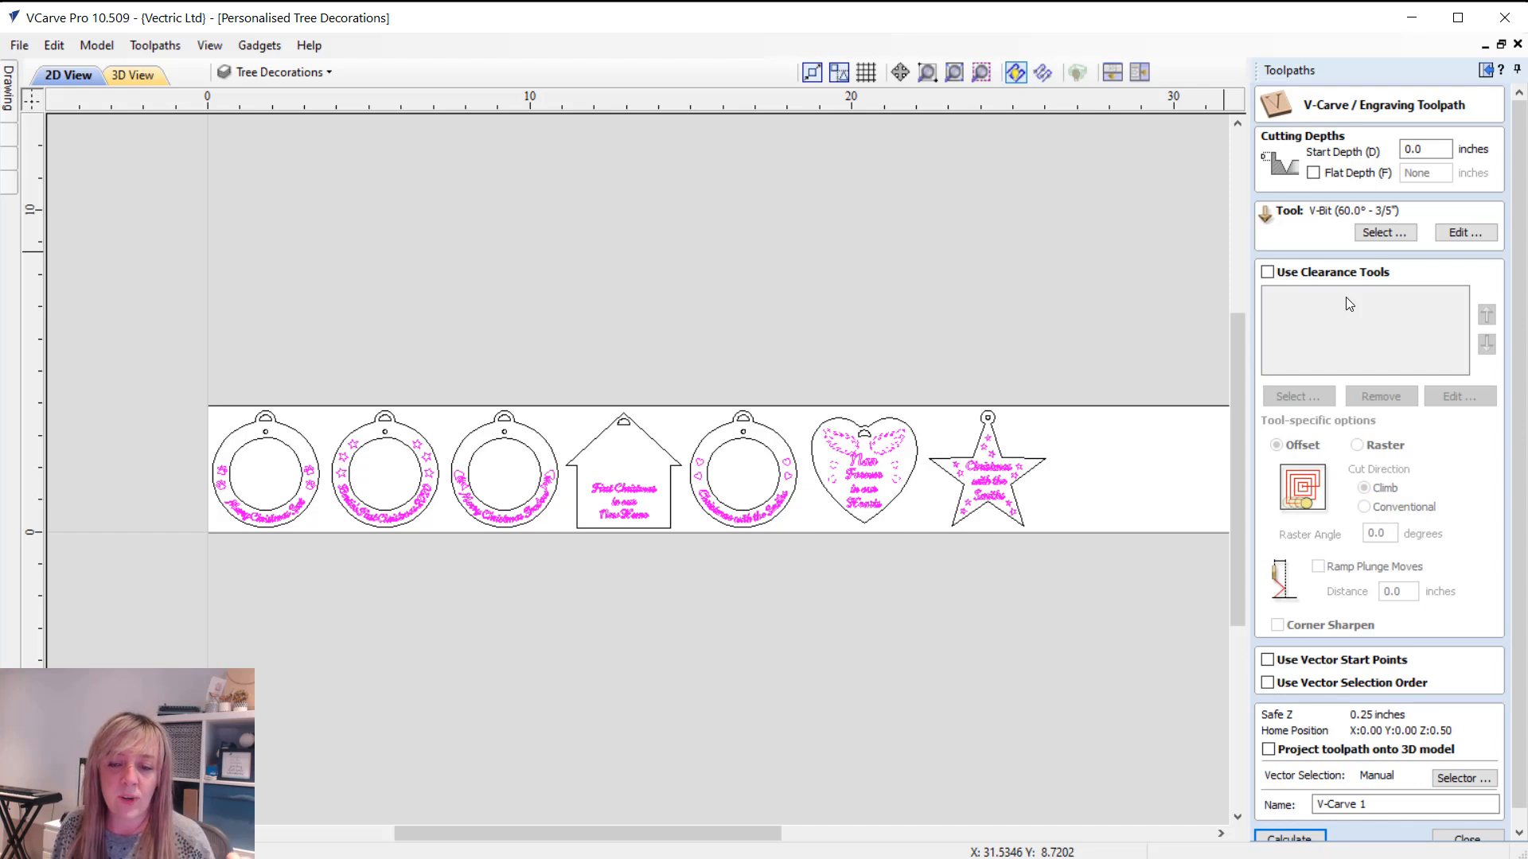
pyautogui.scroll(-1, 1352, 318)
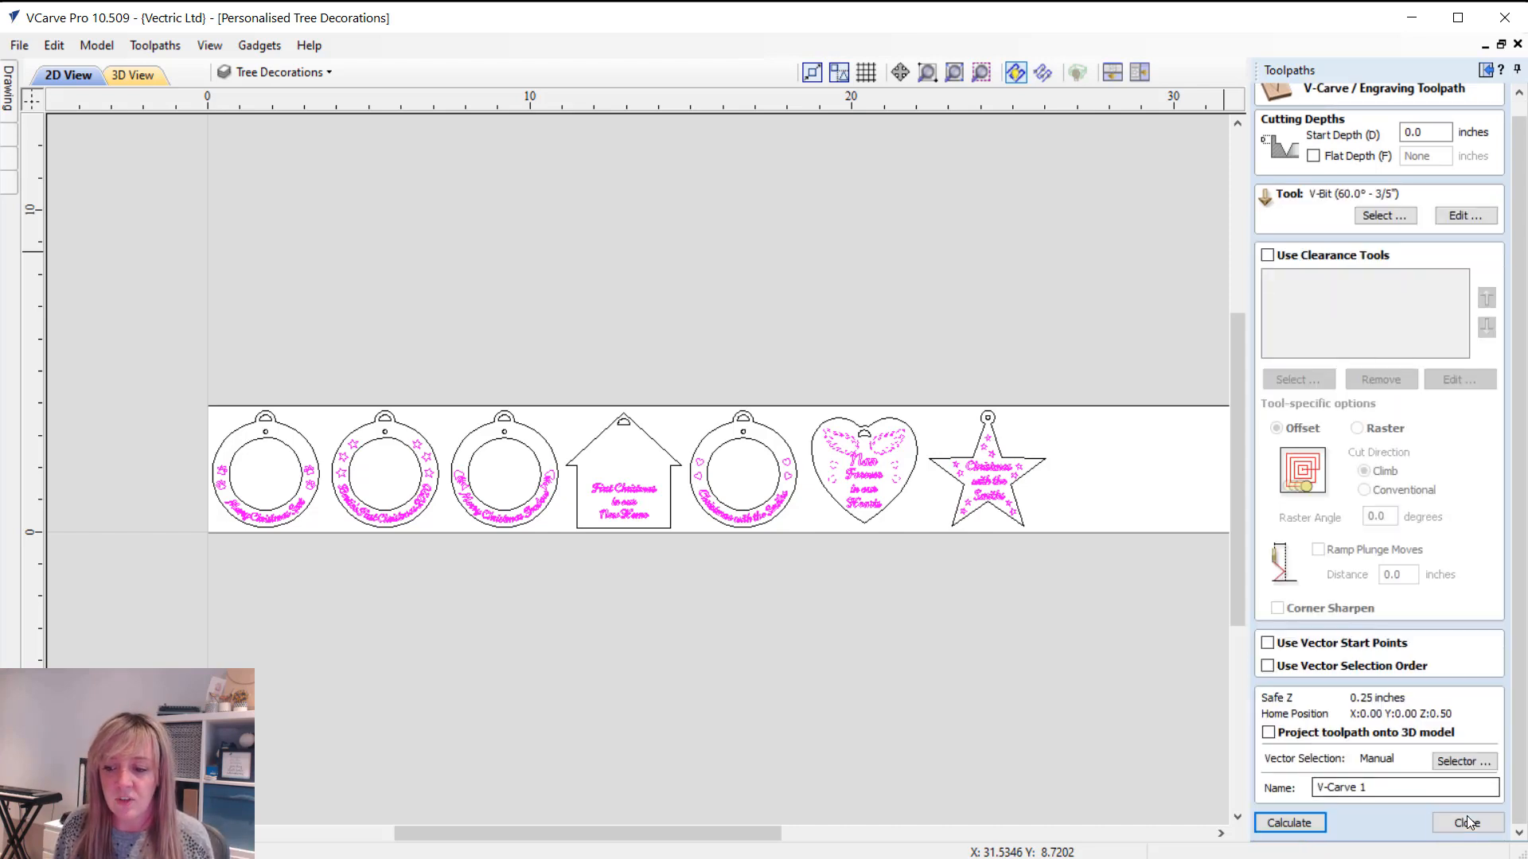
pyautogui.click(1467, 822)
# Step: Preview the V-Carve 1 toolpath on the cherry board and inspect the engraved lettering and motifs along the whole row
pyautogui.click(1280, 382)
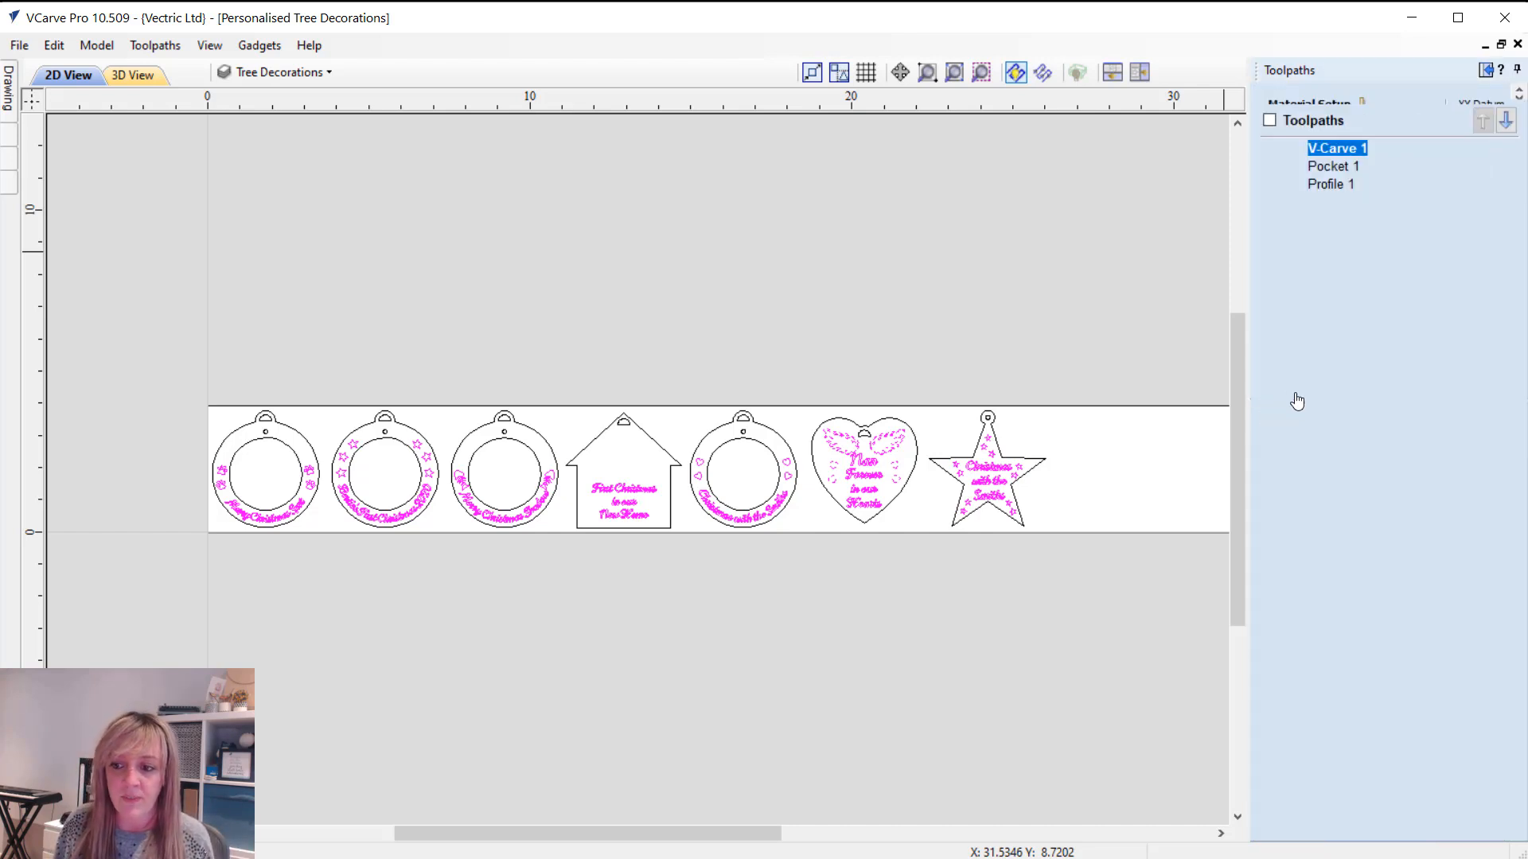
pyautogui.click(1366, 428)
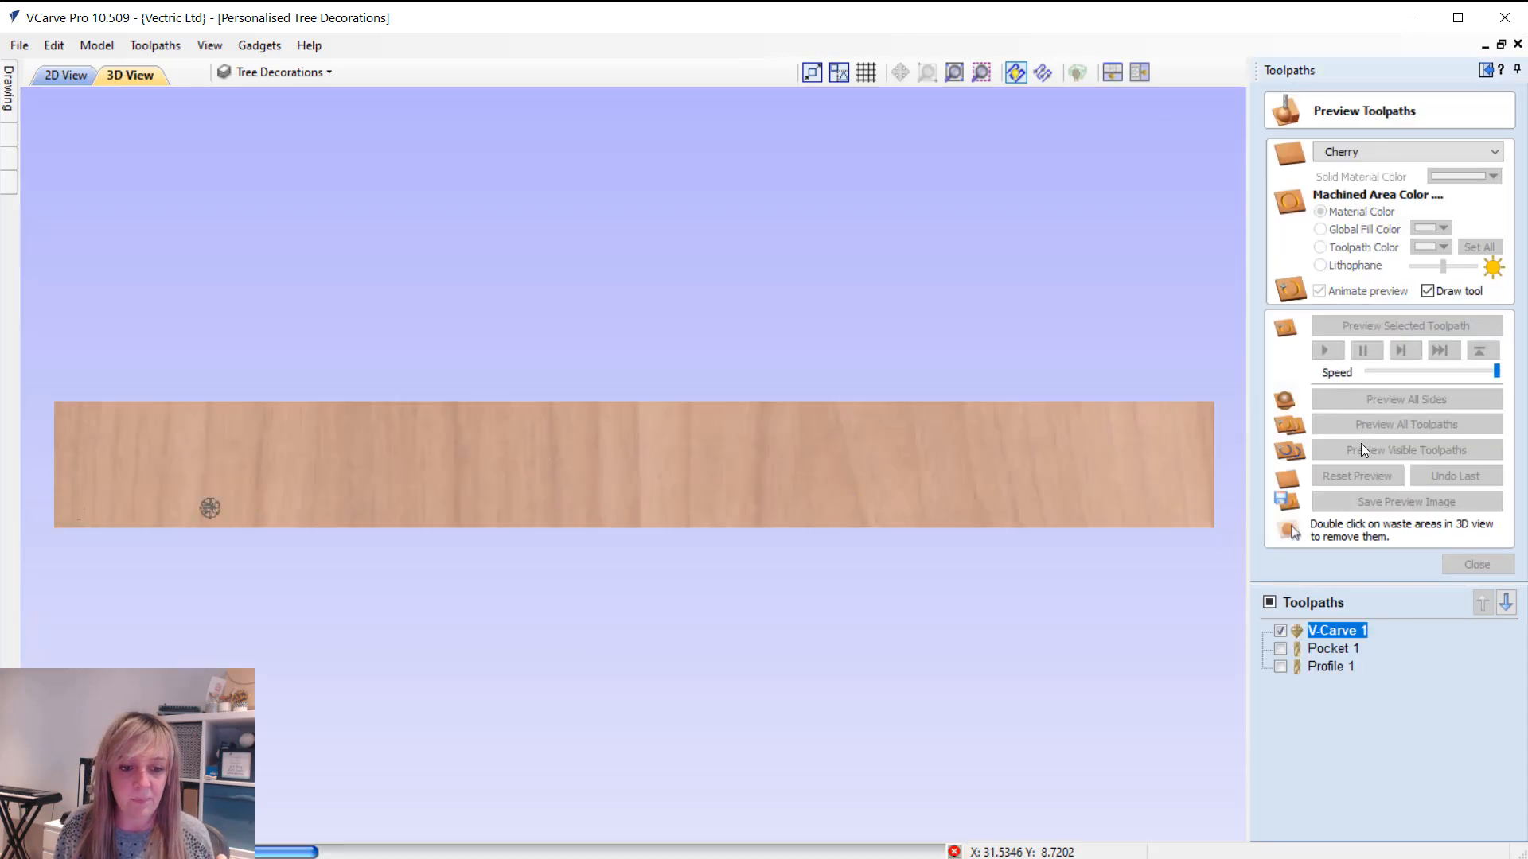
pyautogui.moveTo(570, 465); pyautogui.dragTo(907, 389, button='middle')
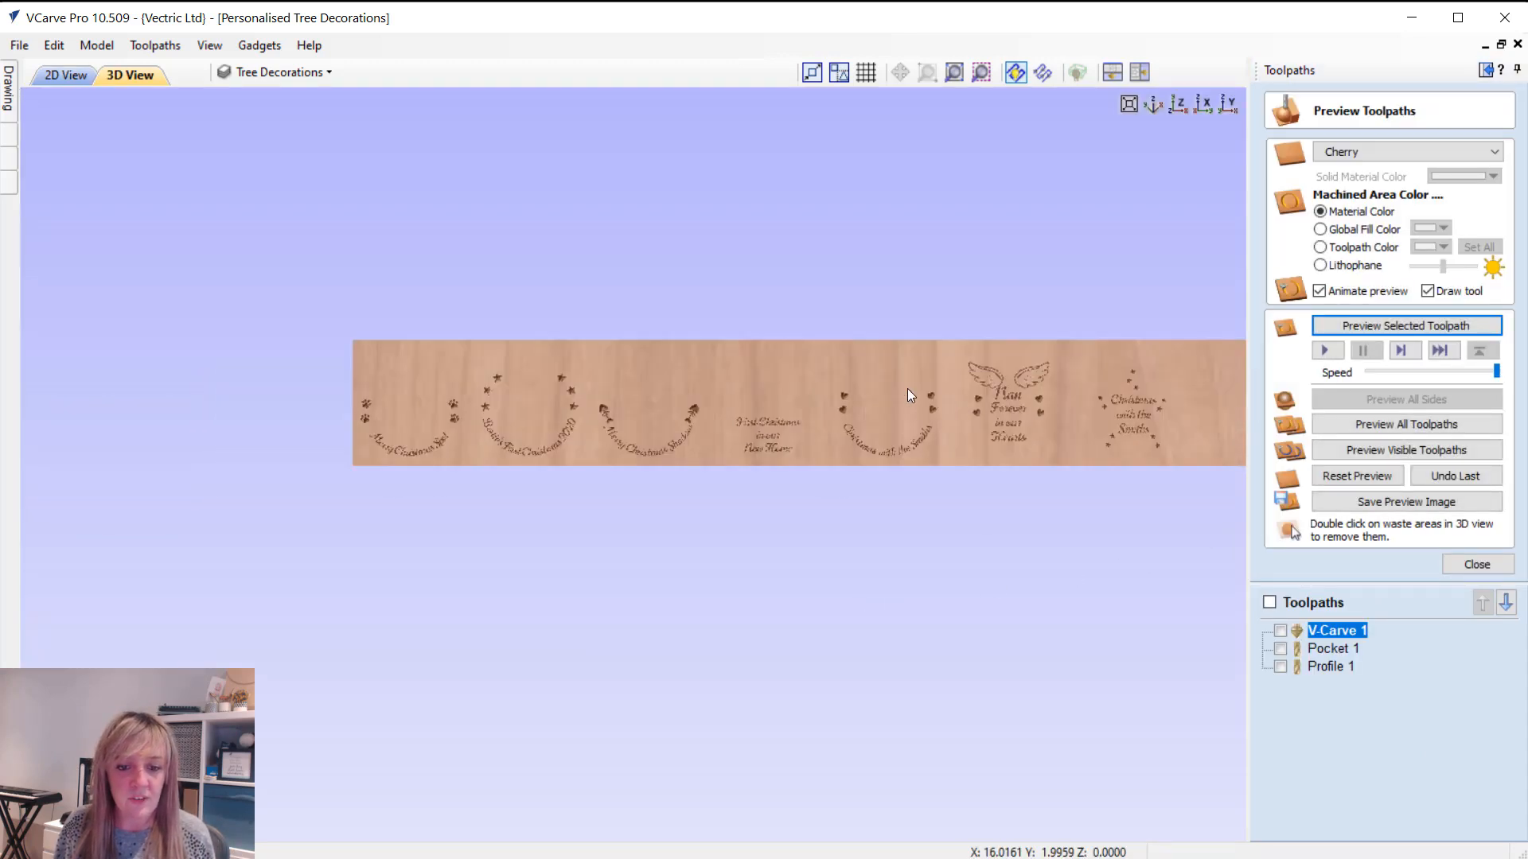
pyautogui.scroll(3, 370, 361)
pyautogui.scroll(4, 371, 362)
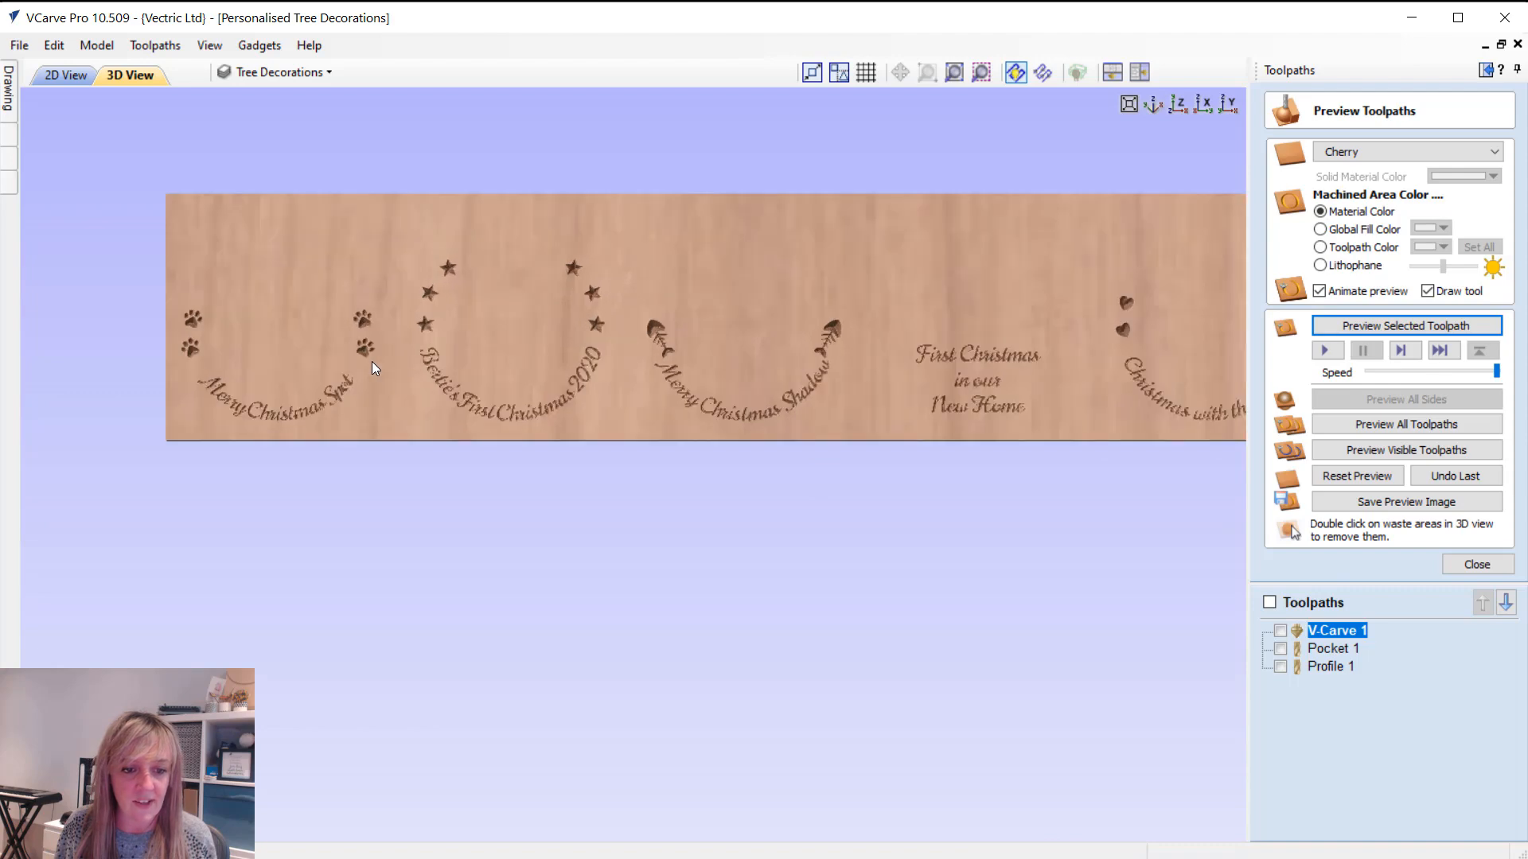
pyautogui.moveTo(1058, 493); pyautogui.dragTo(11, 528, button='middle')
pyautogui.moveTo(838, 479); pyautogui.dragTo(365, 522, button='middle')
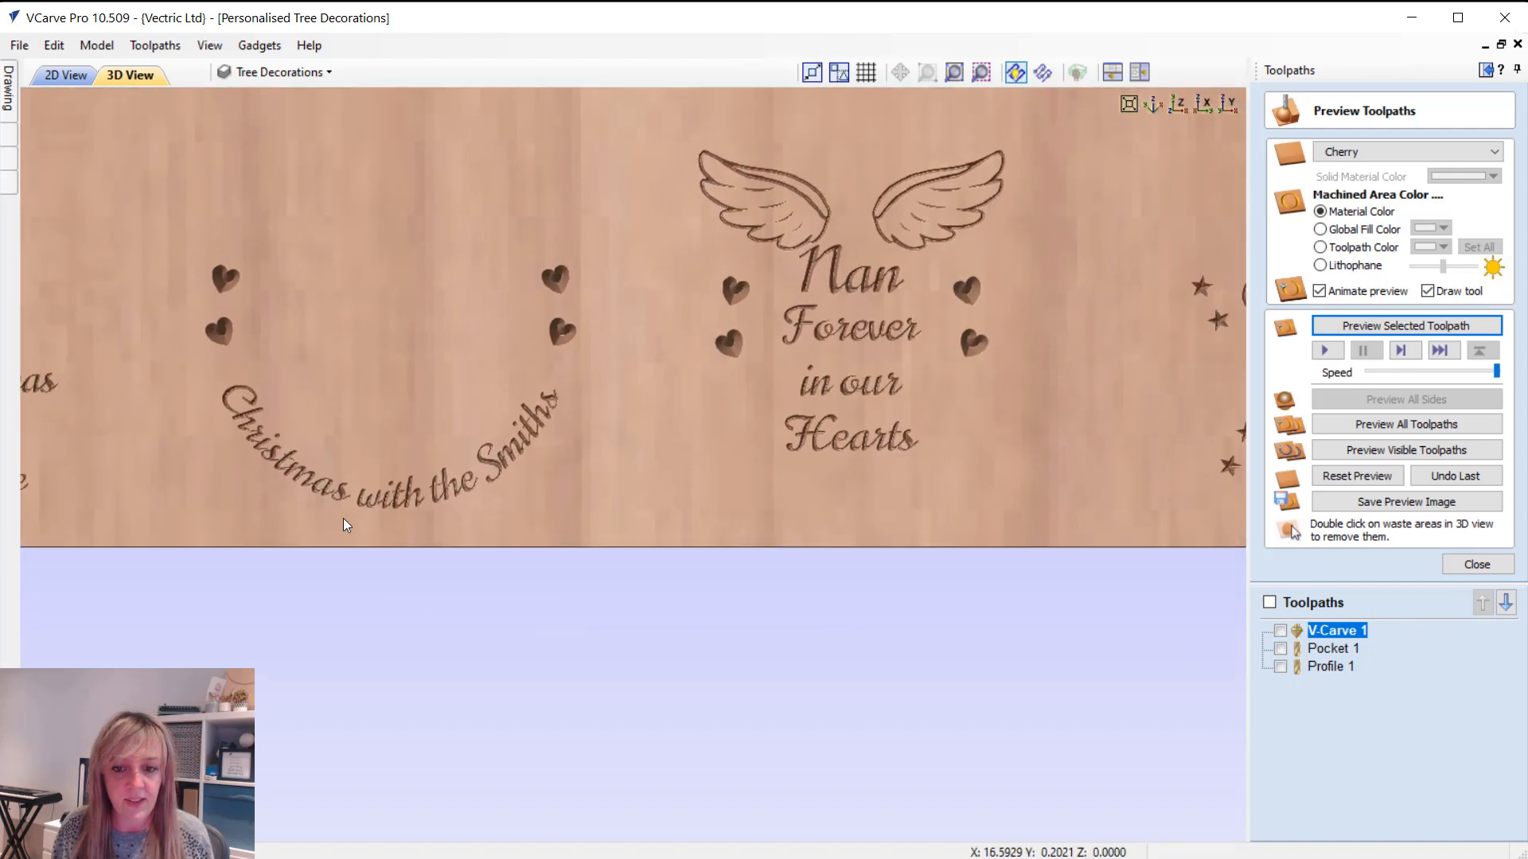
pyautogui.moveTo(867, 481); pyautogui.dragTo(106, 351, button='middle')
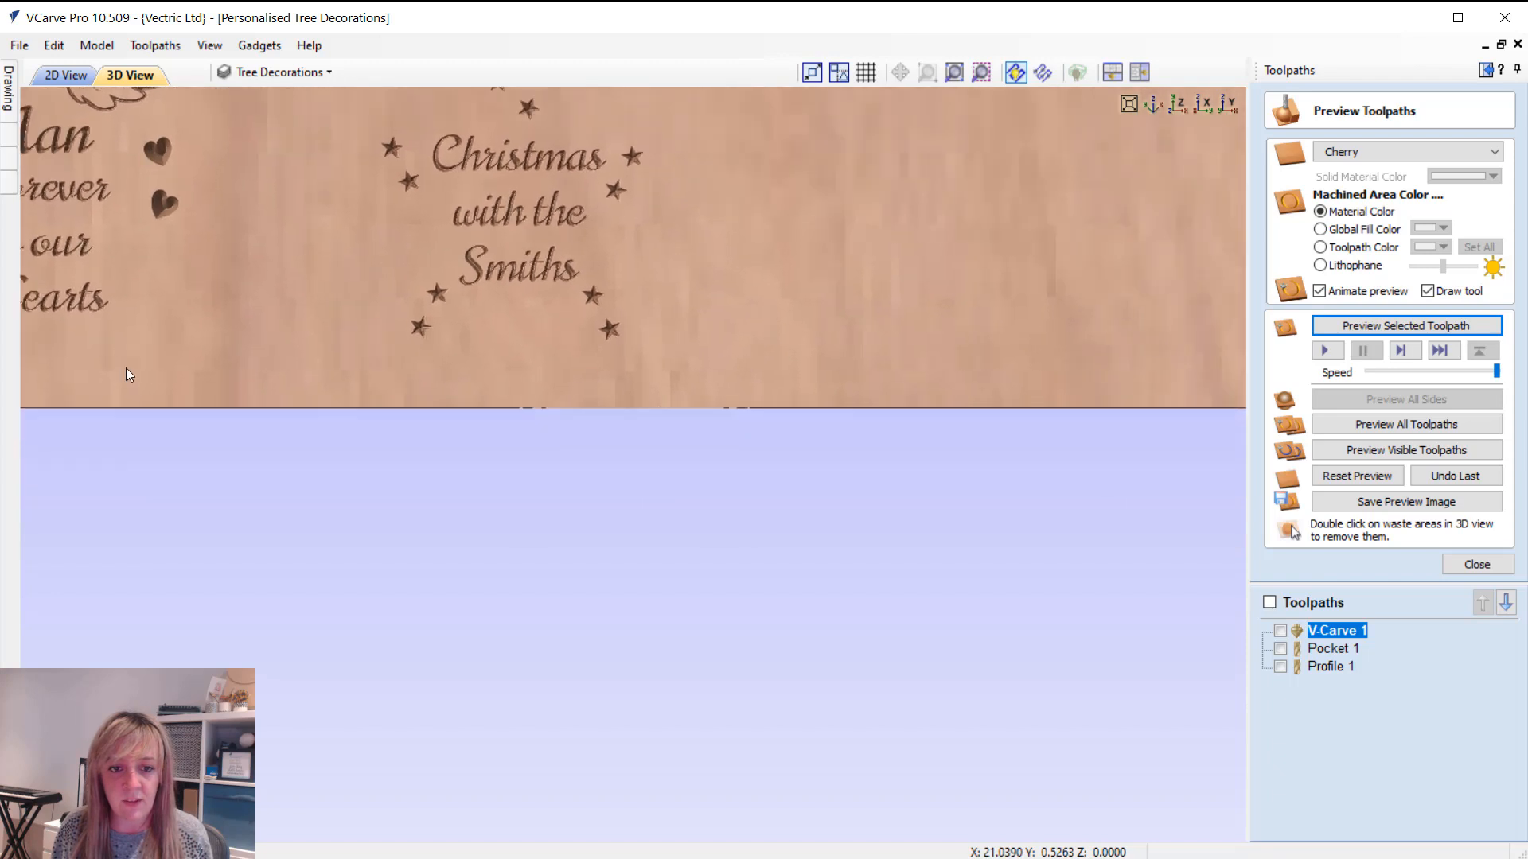
pyautogui.press('F3')
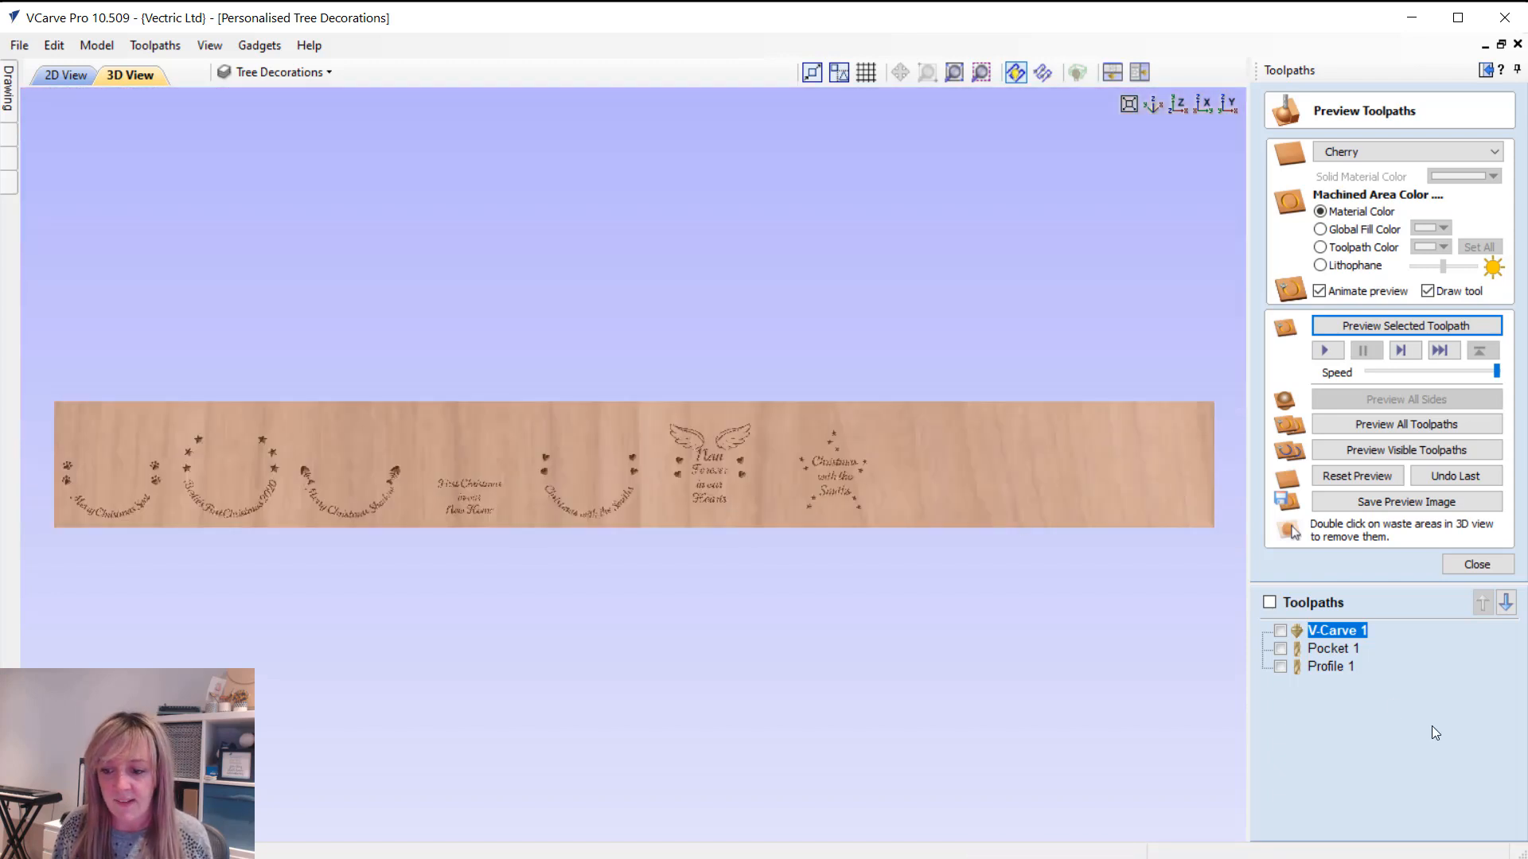
# Step: Review the Pocket 1 settings with the 2D and 3D views stacked, and preview that toolpath on the board
pyautogui.click(1325, 651)
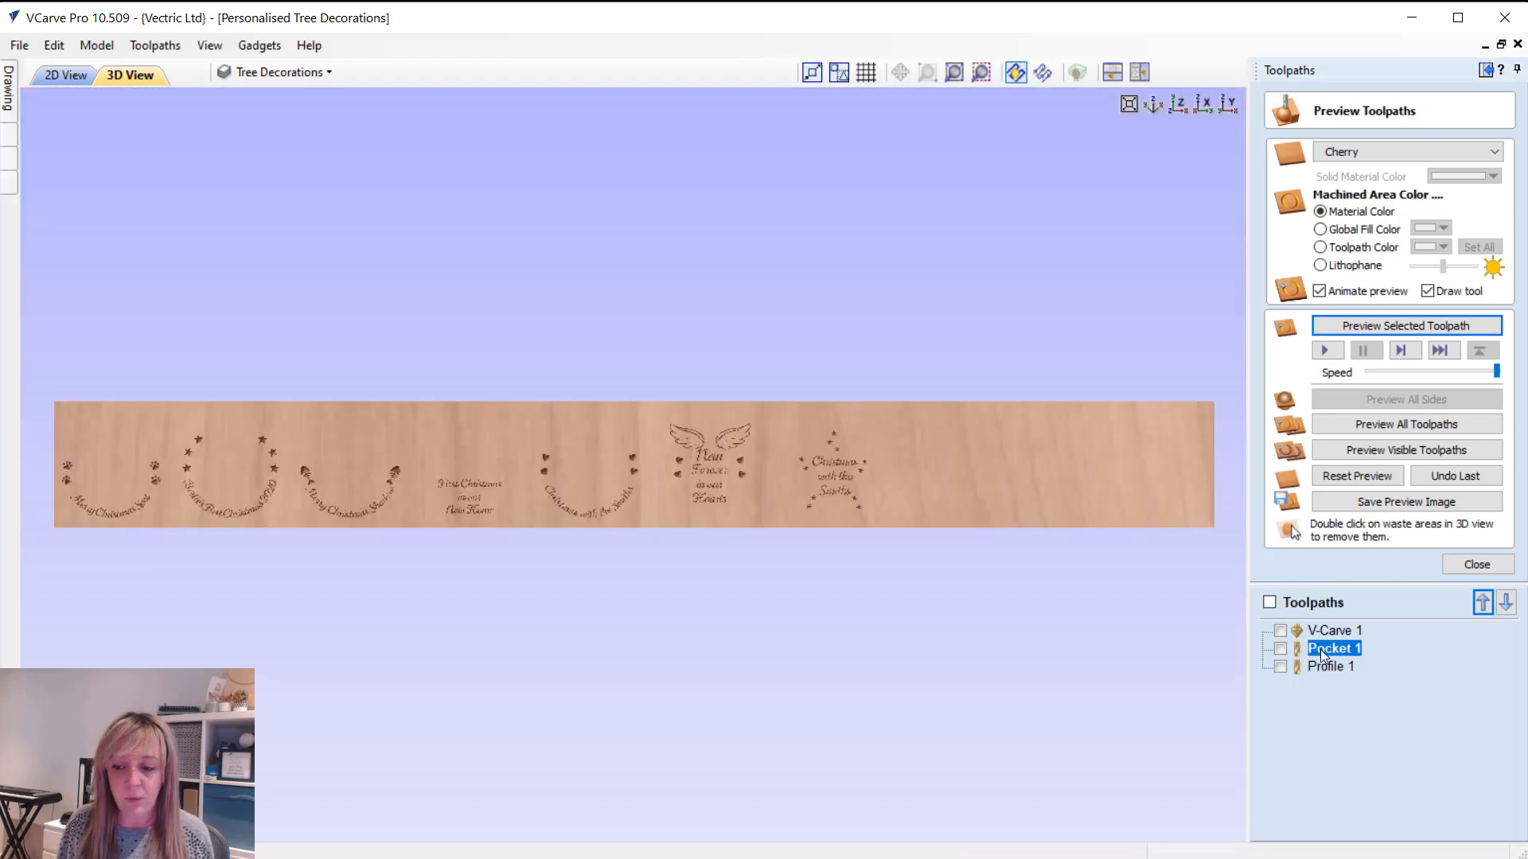
pyautogui.doubleClick(1333, 648)
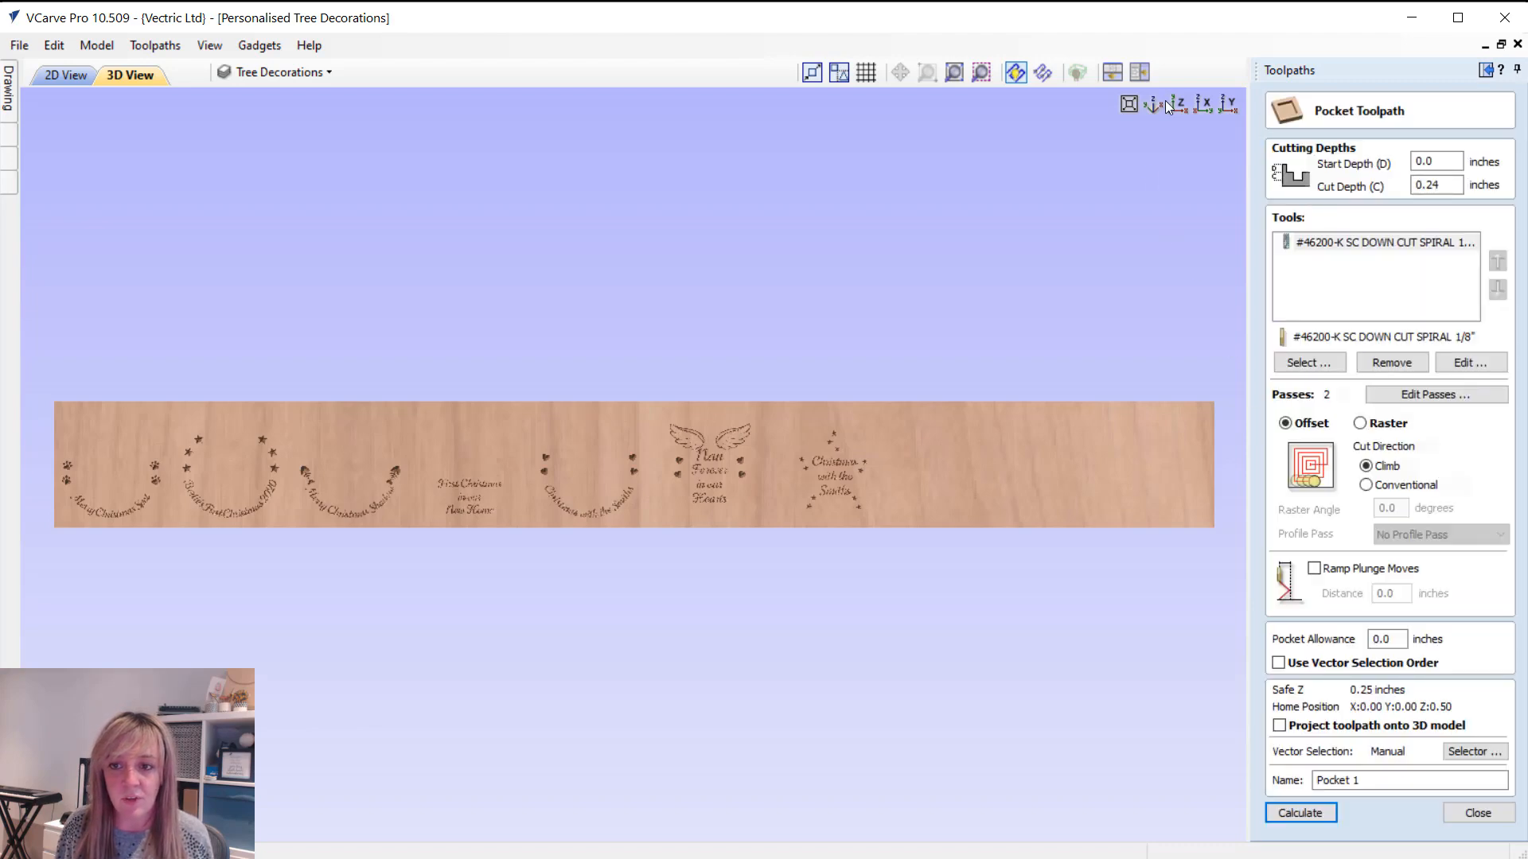
pyautogui.click(1113, 76)
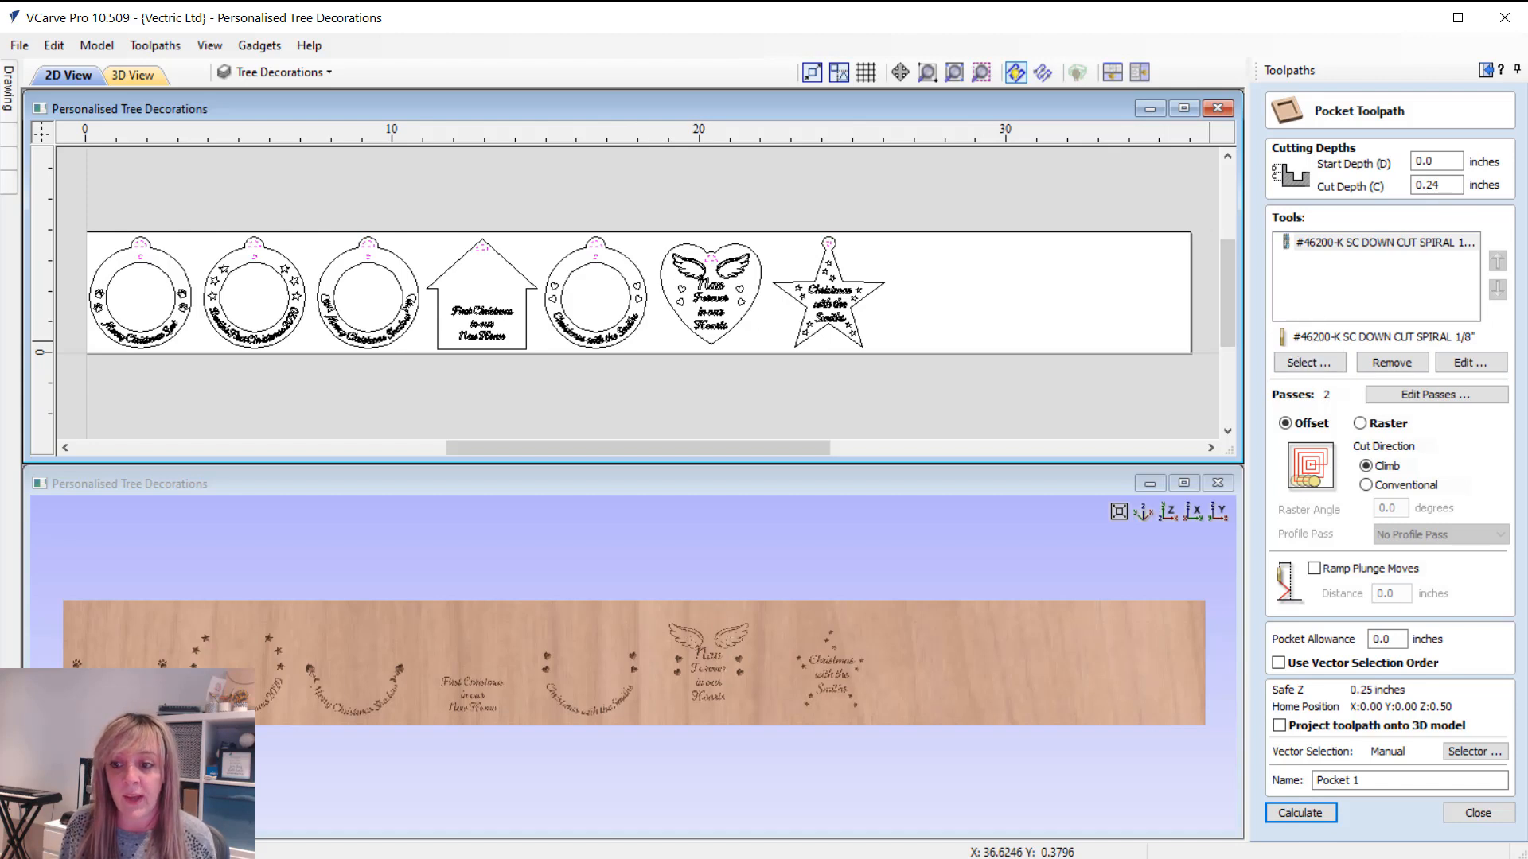
pyautogui.click(1460, 812)
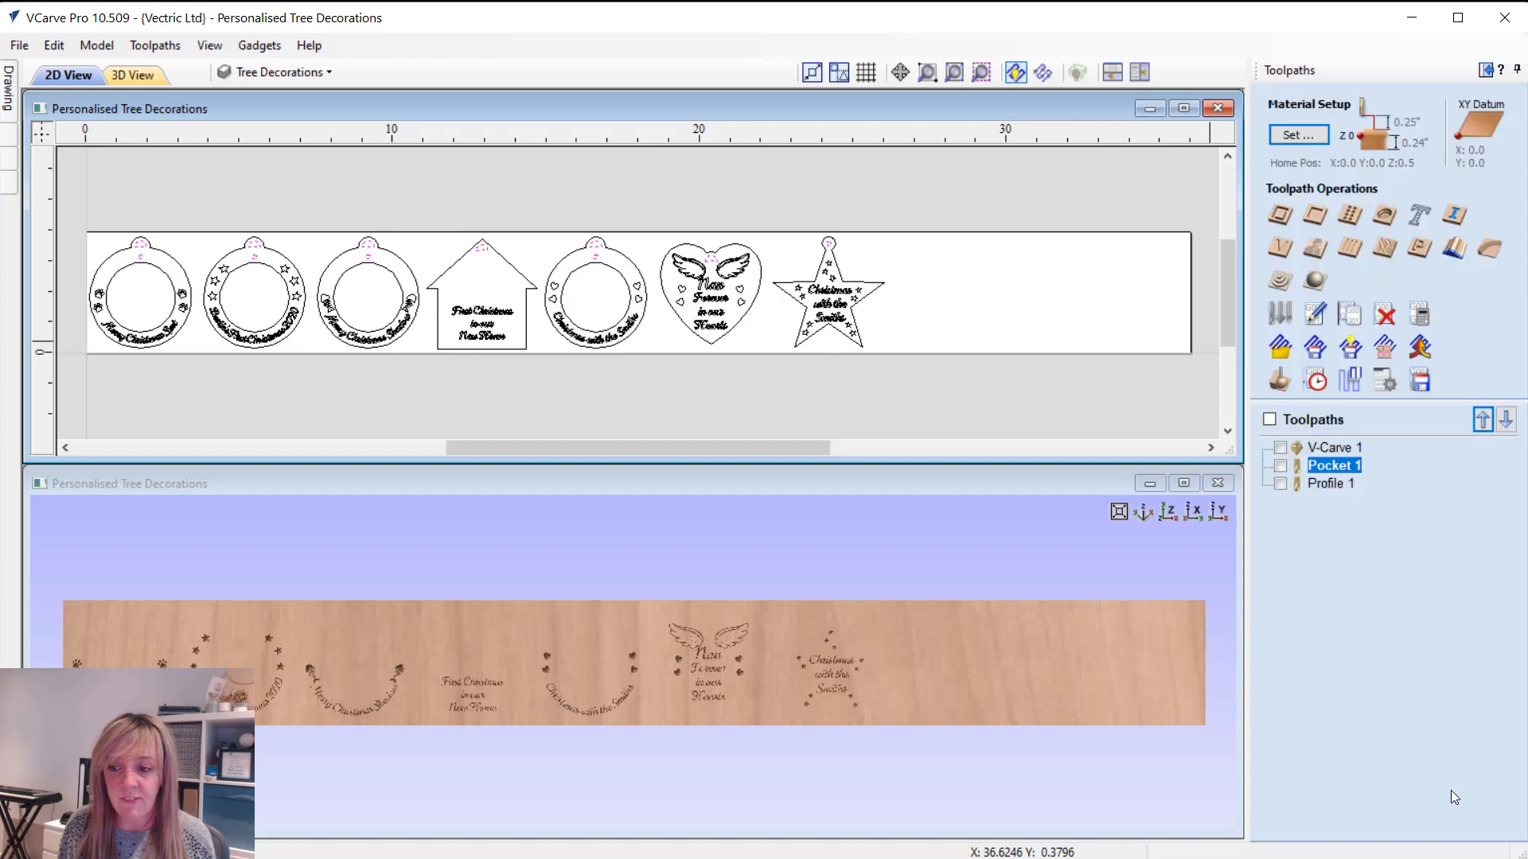
pyautogui.click(1280, 381)
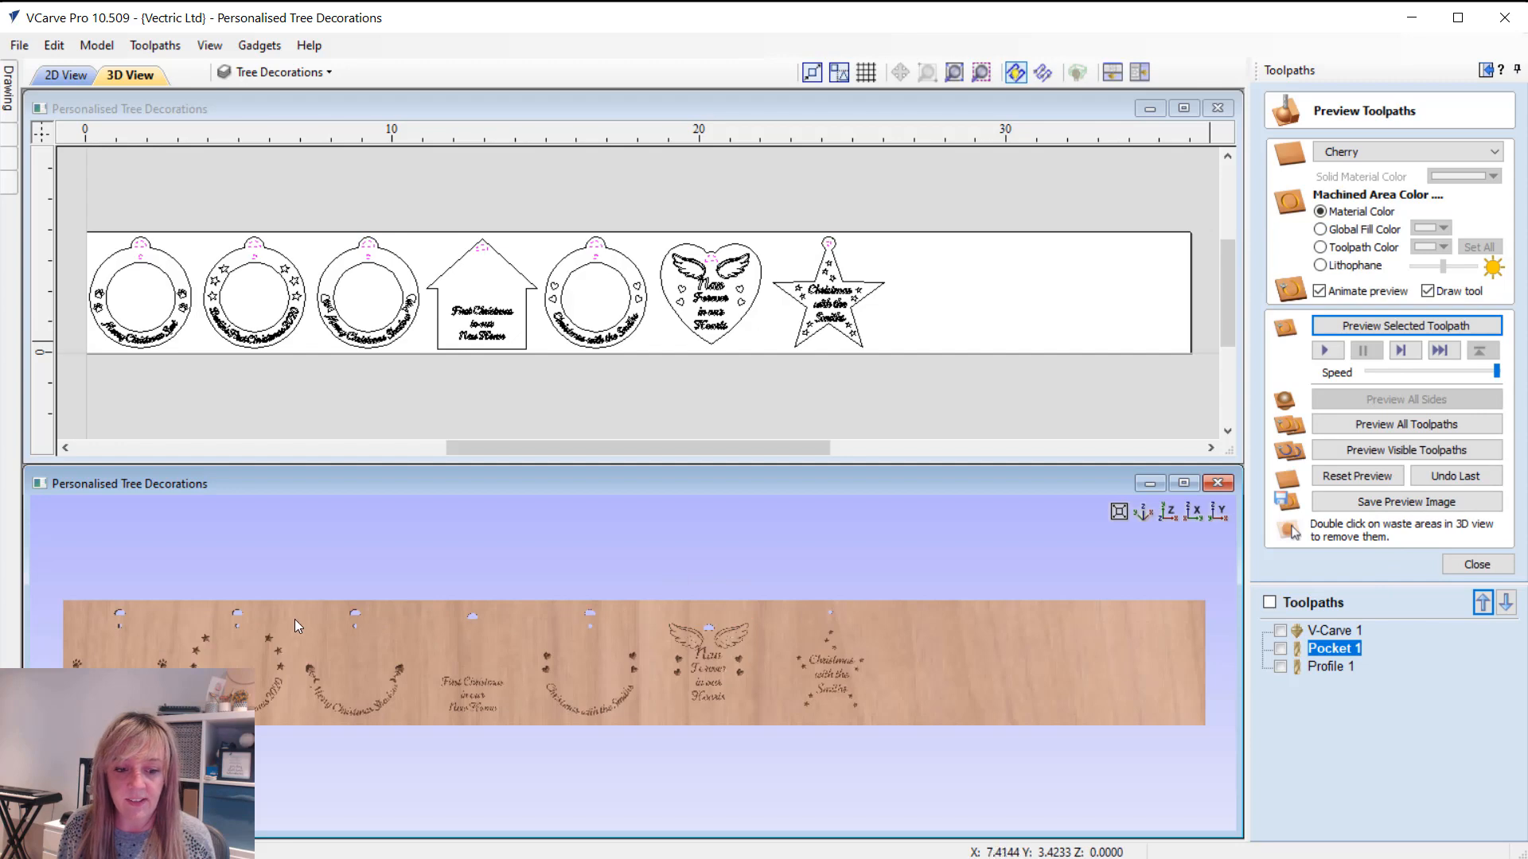
# Step: Review the Profile 1 toolpath settings, including cut depth, tool, machining side, tabs and ramps
pyautogui.click(1330, 668)
pyautogui.doubleClick(1334, 668)
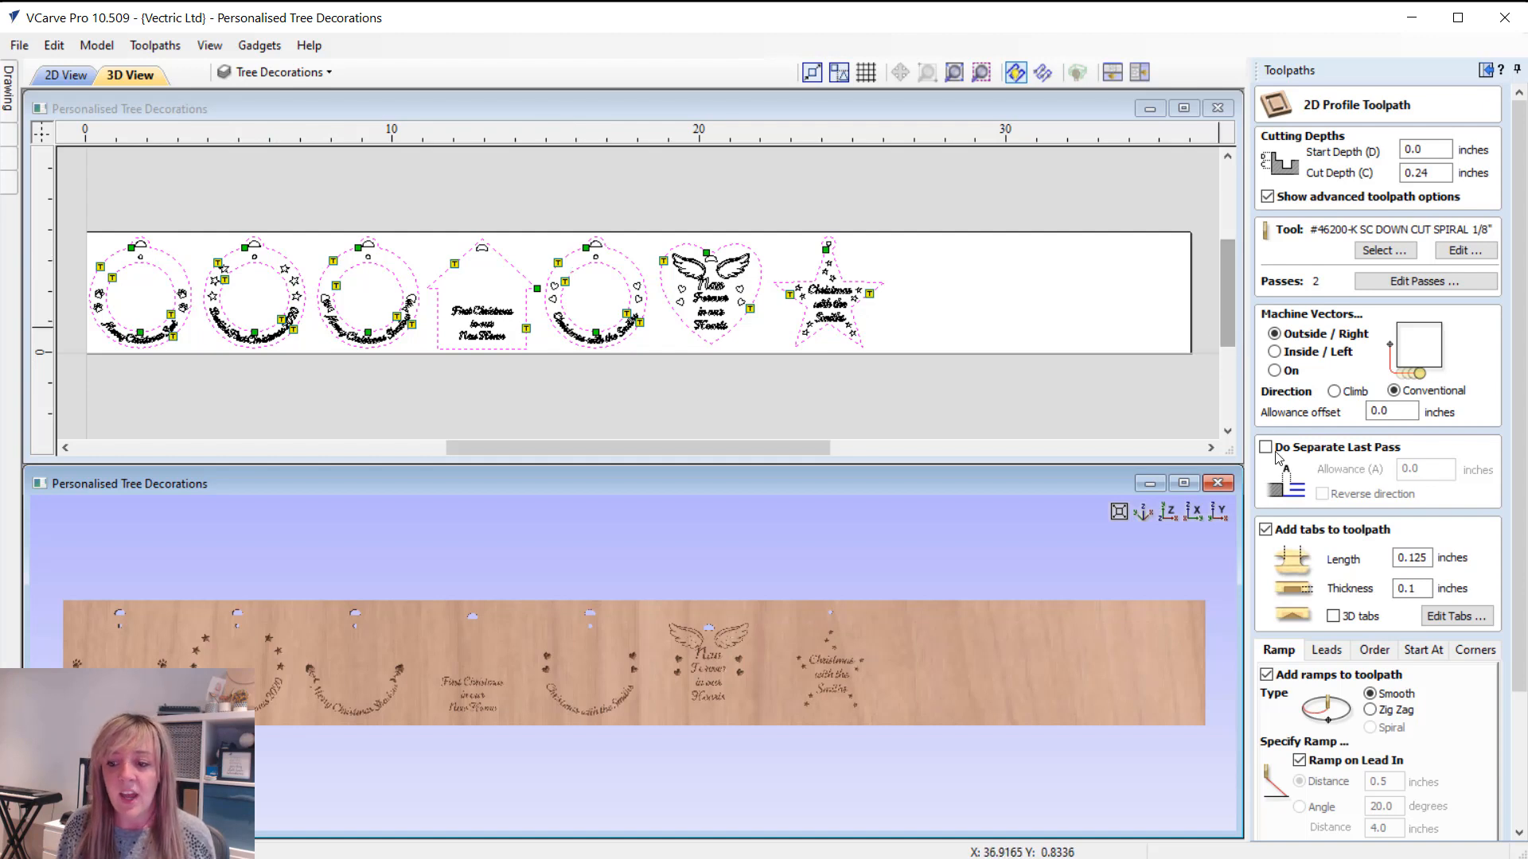
pyautogui.scroll(-3, 1306, 592)
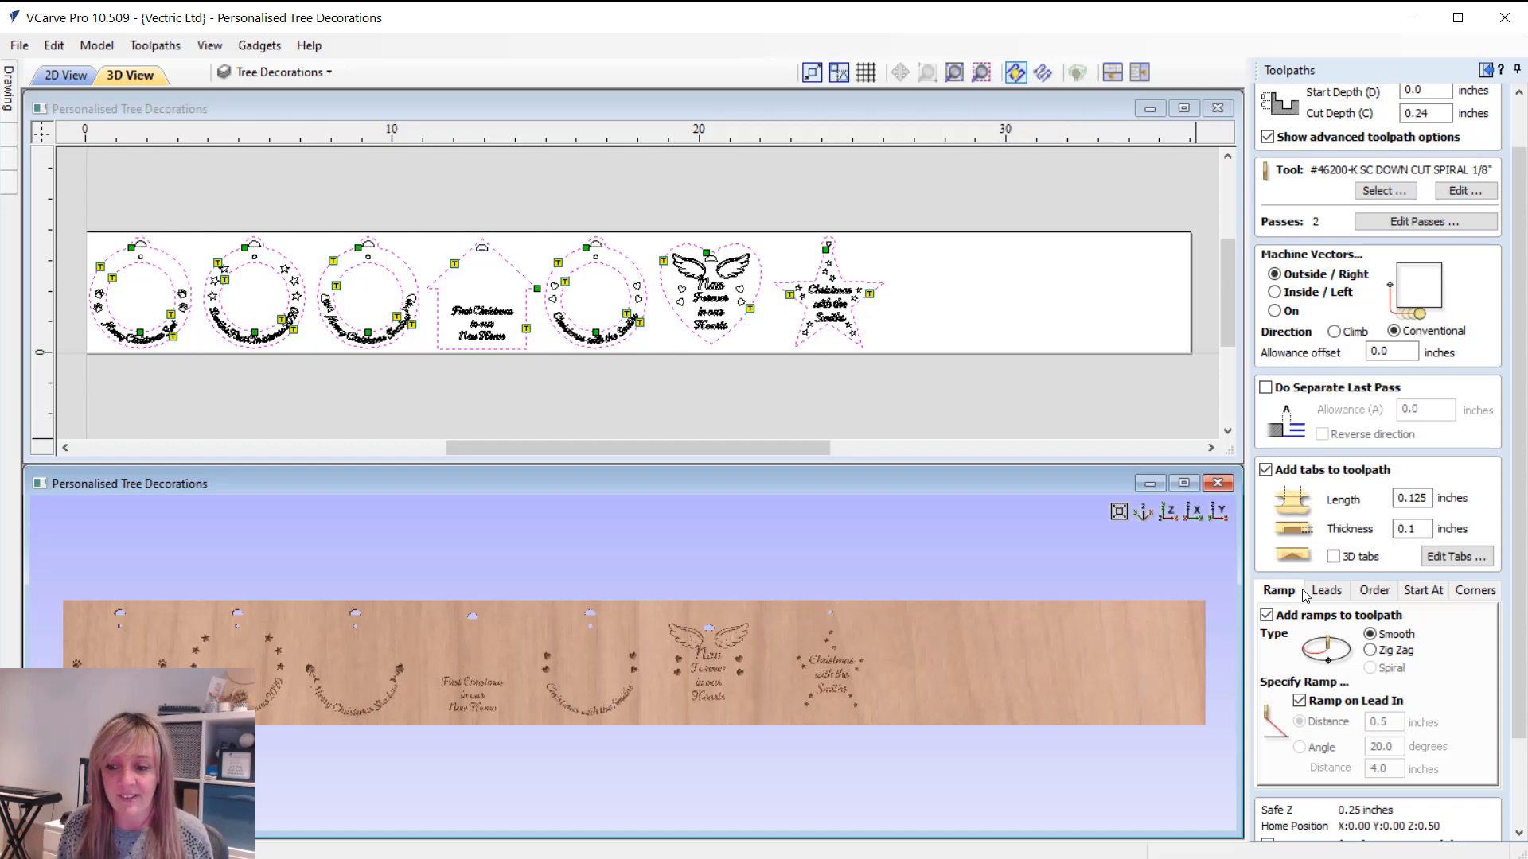
pyautogui.scroll(-3, 1450, 813)
pyautogui.click(1456, 826)
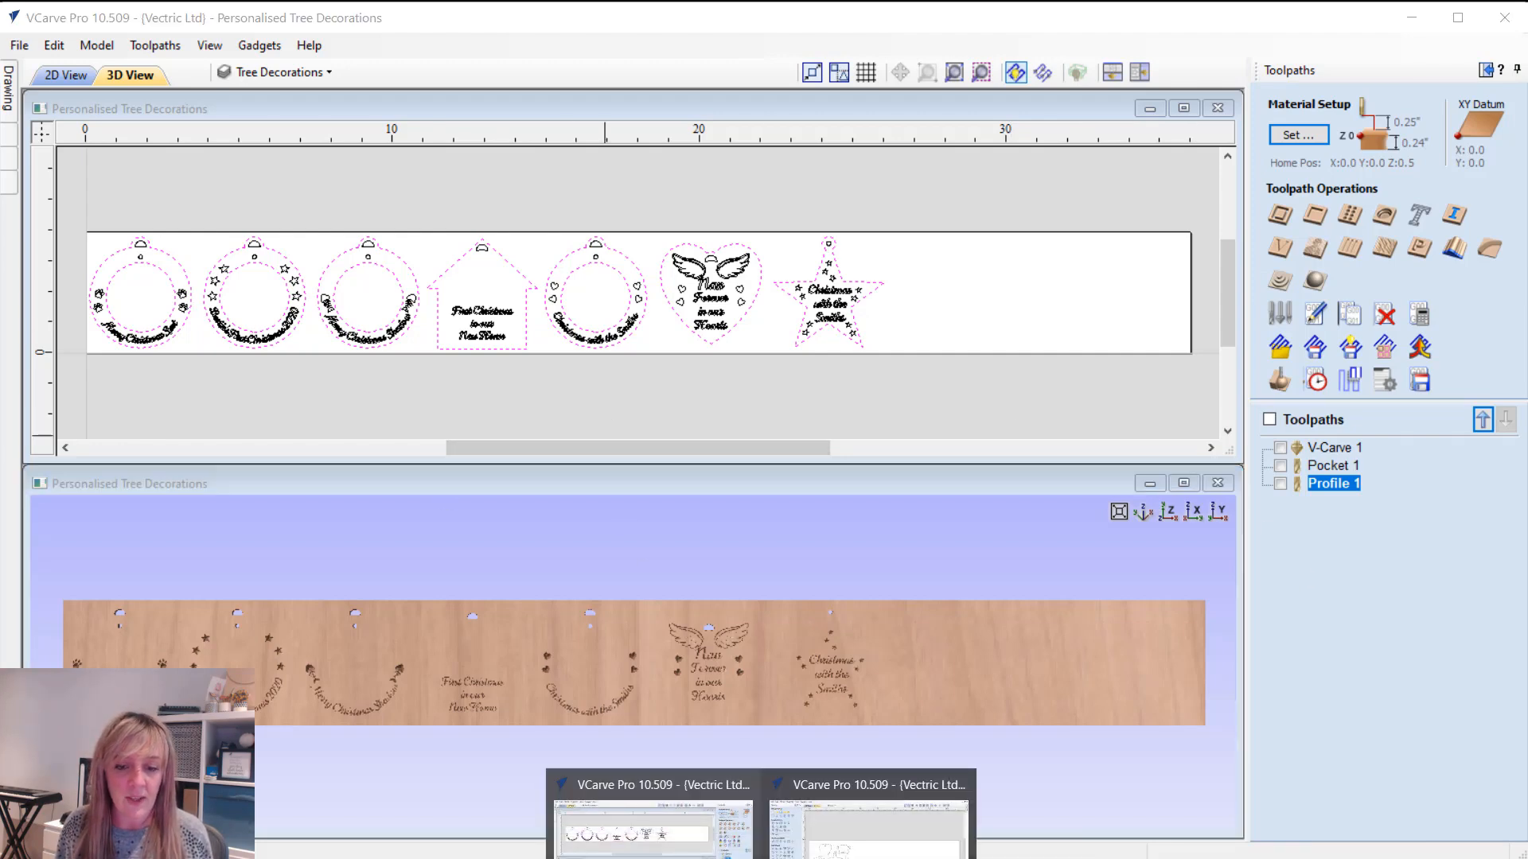
# Step: Switch to the Charms file and check its job setup, keeping the existing material size
pyautogui.click(872, 815)
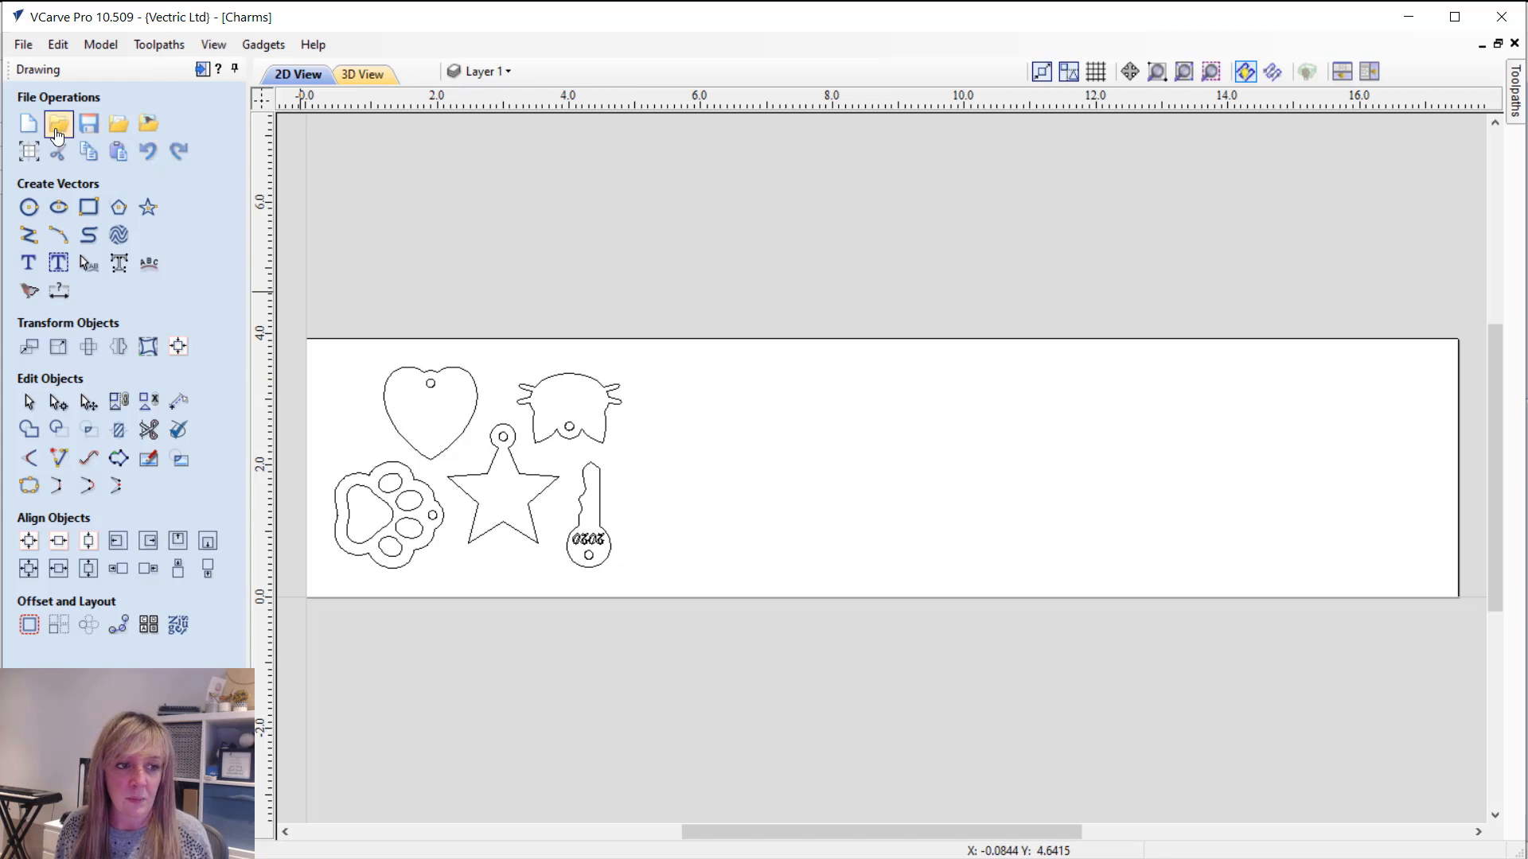
pyautogui.click(29, 151)
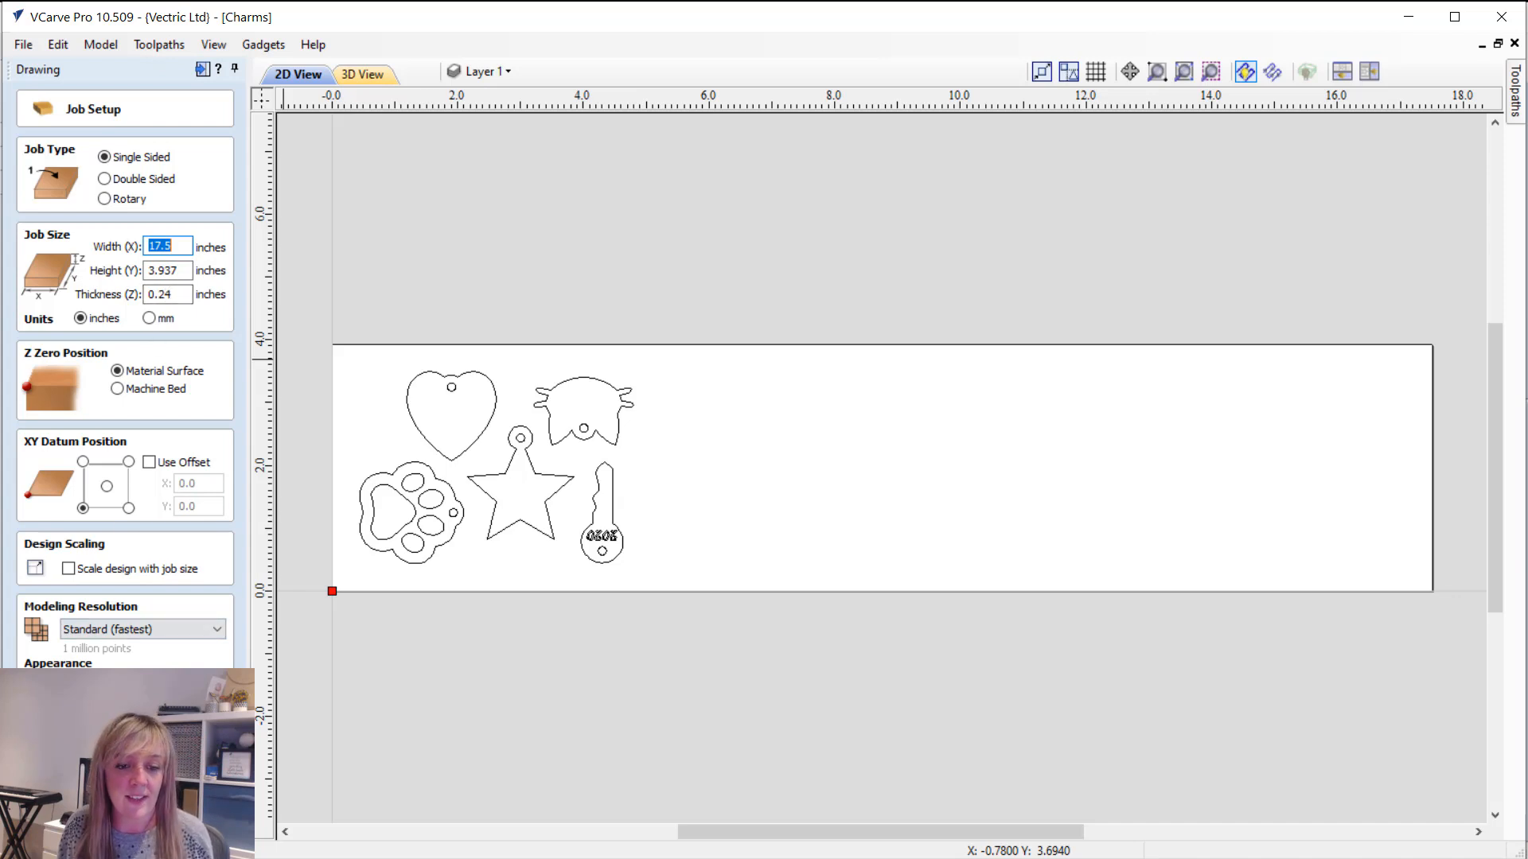
pyautogui.press('Return')
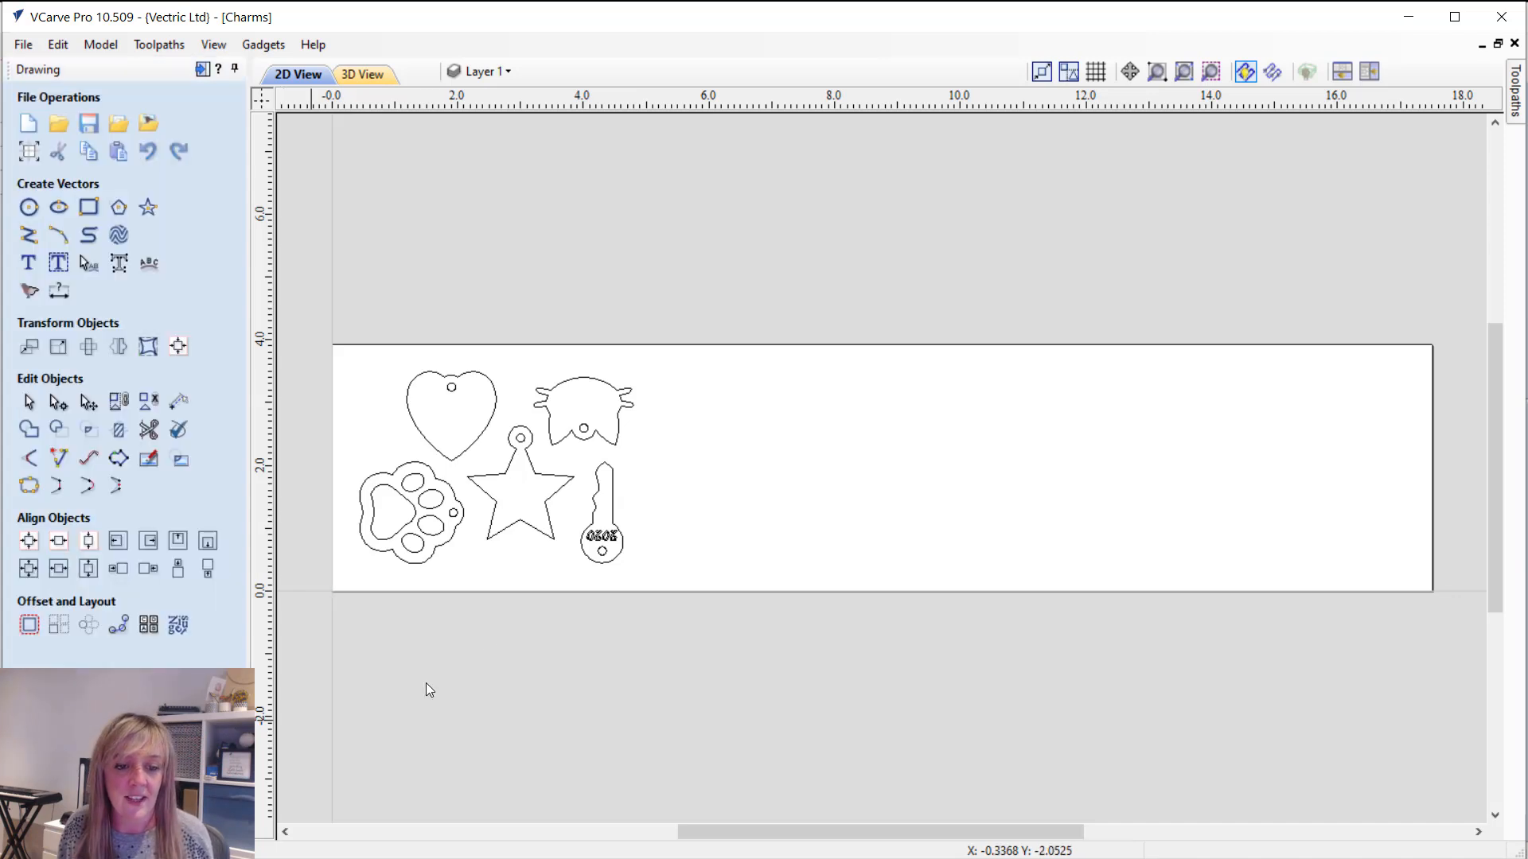
# Step: Show the toolpath operations and check which charm vectors V-Carve 1, Pocket 1 and Profile 1 machine
pyautogui.click(202, 70)
pyautogui.click(1325, 461)
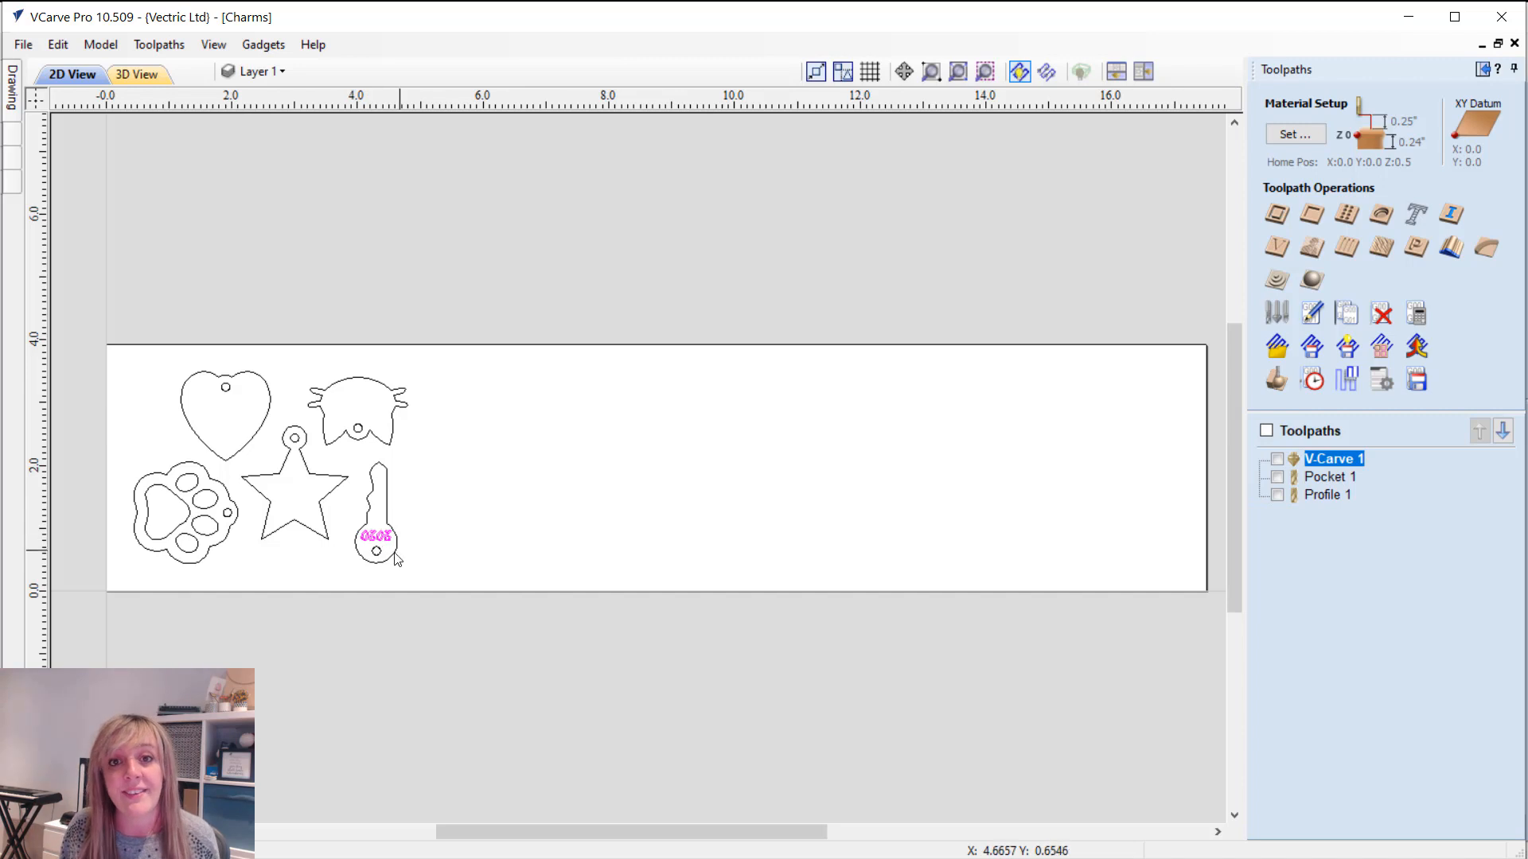
pyautogui.click(1325, 476)
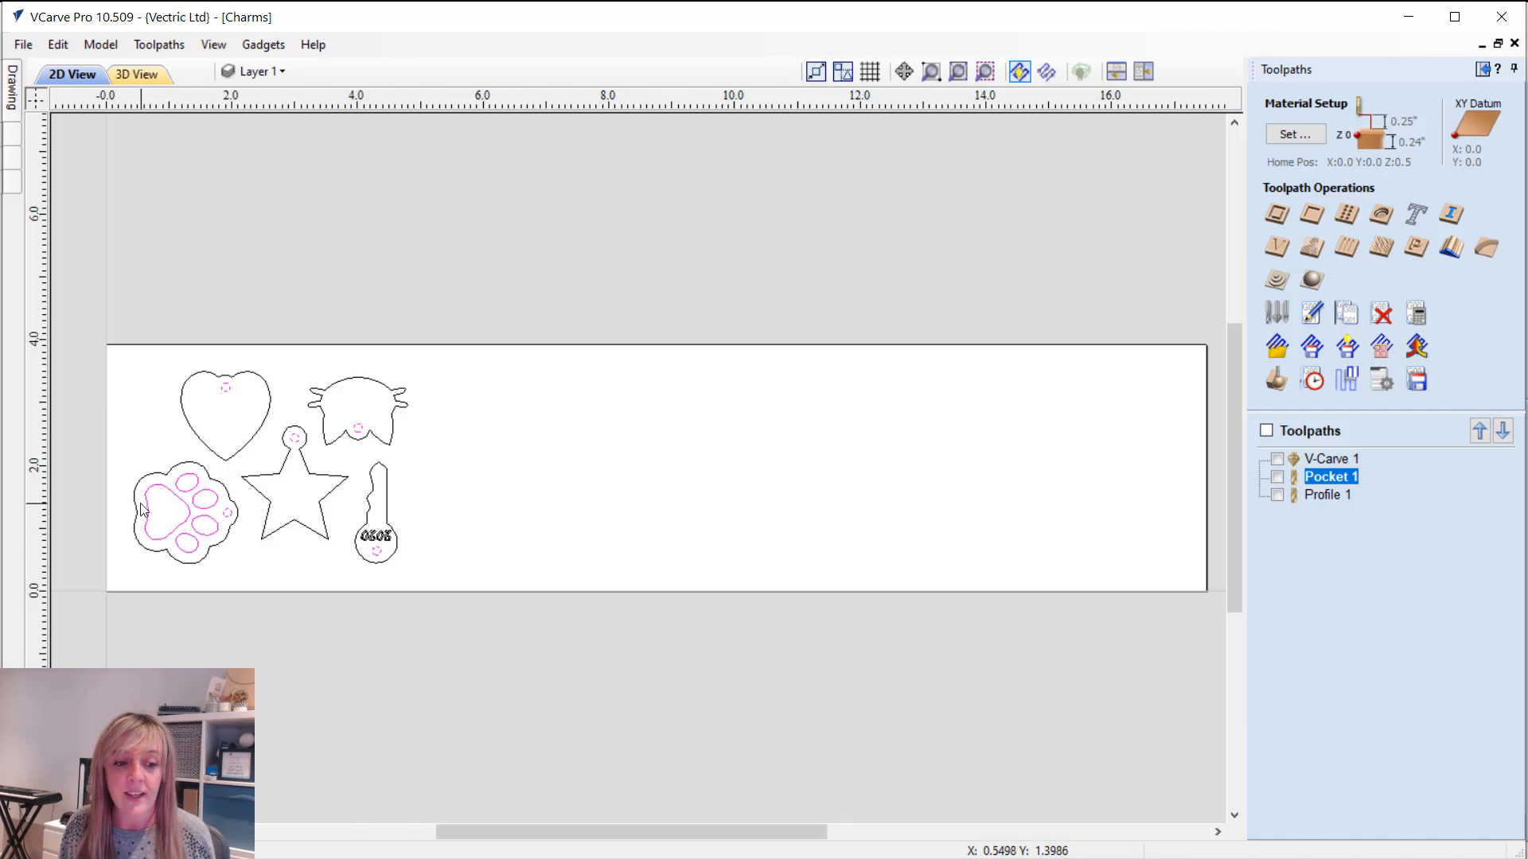
pyautogui.click(1327, 495)
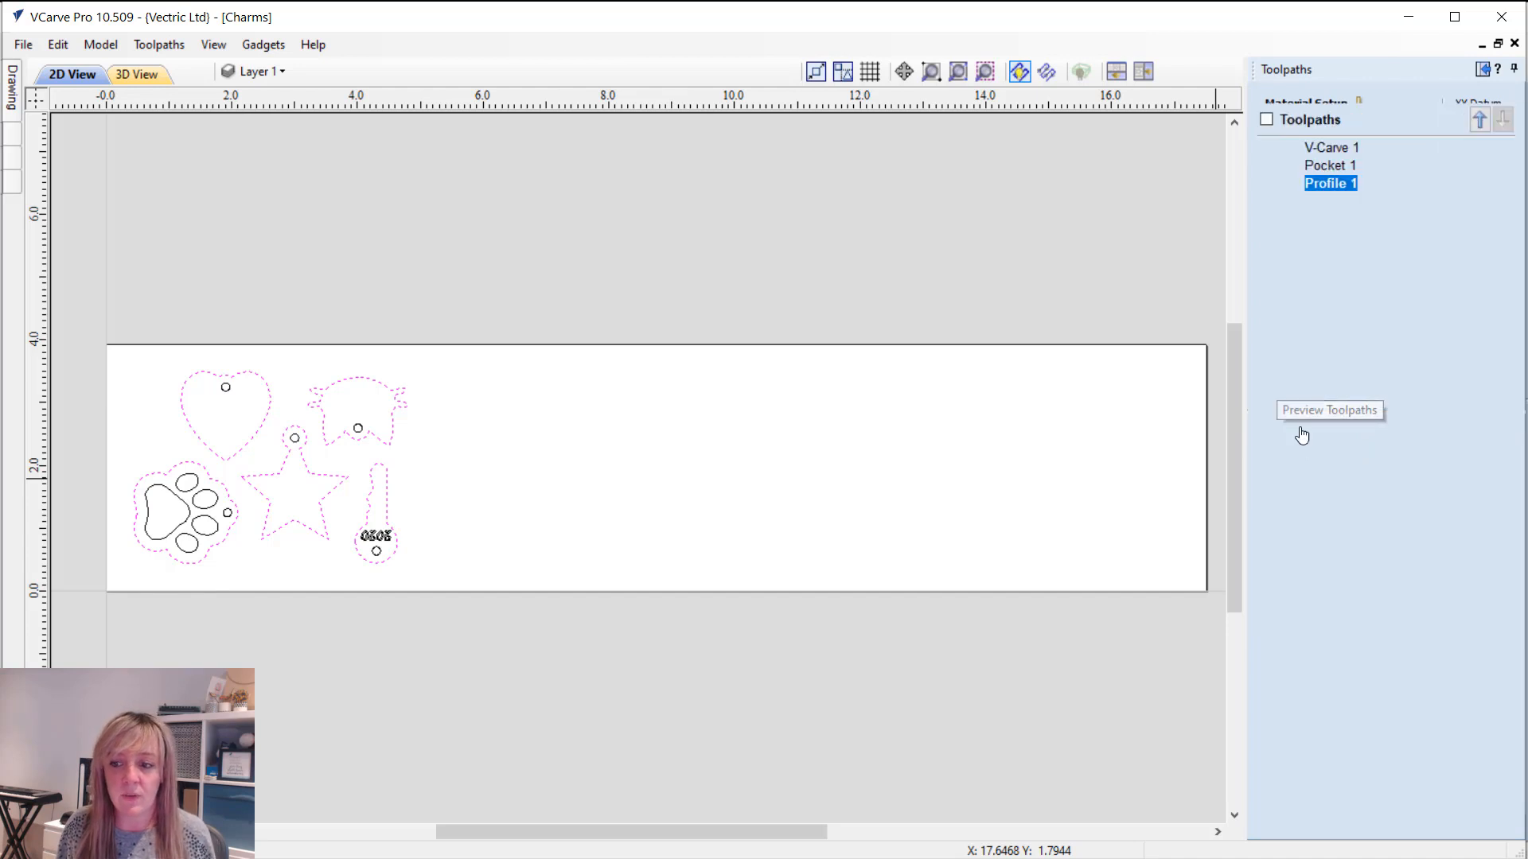
# Step: Preview all toolpaths of the Charms file in 3D and inspect the five cut-out charms up close
pyautogui.click(1279, 382)
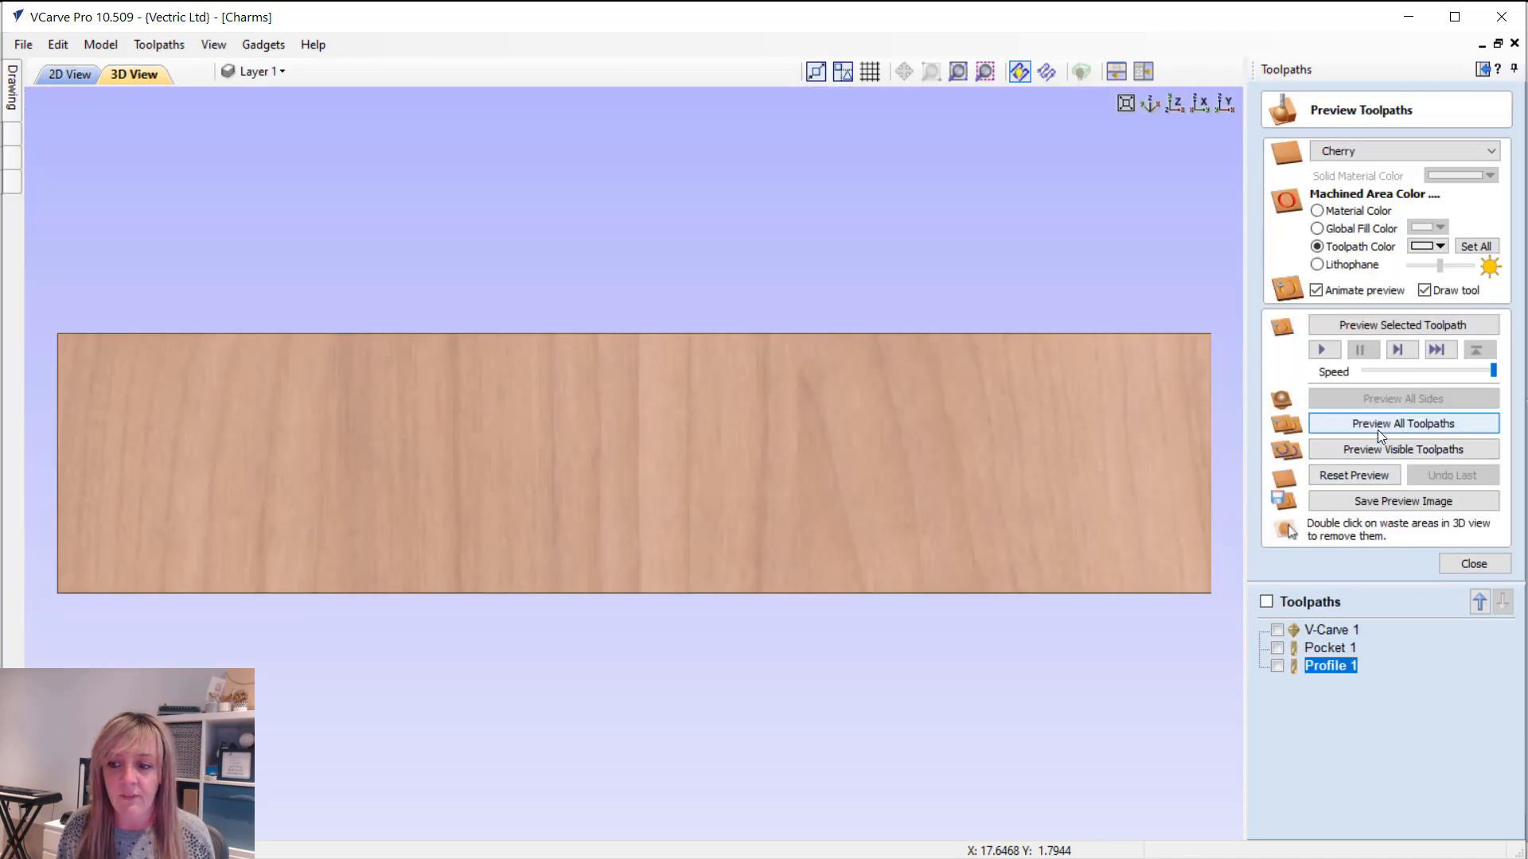
pyautogui.click(1378, 424)
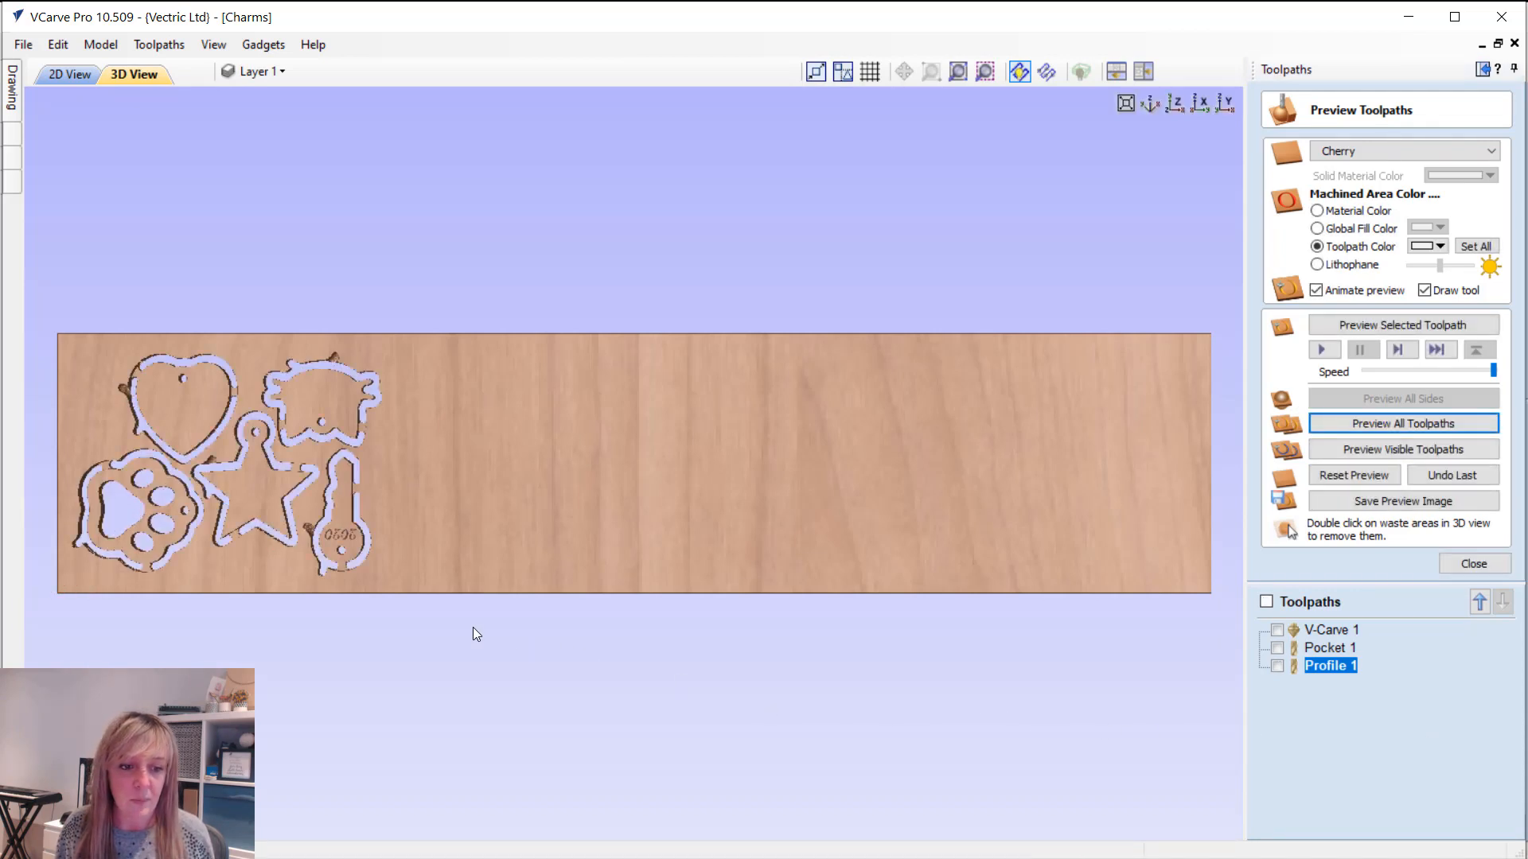
pyautogui.moveTo(420, 528); pyautogui.dragTo(784, 464, button='middle')
pyautogui.scroll(5, 786, 460)
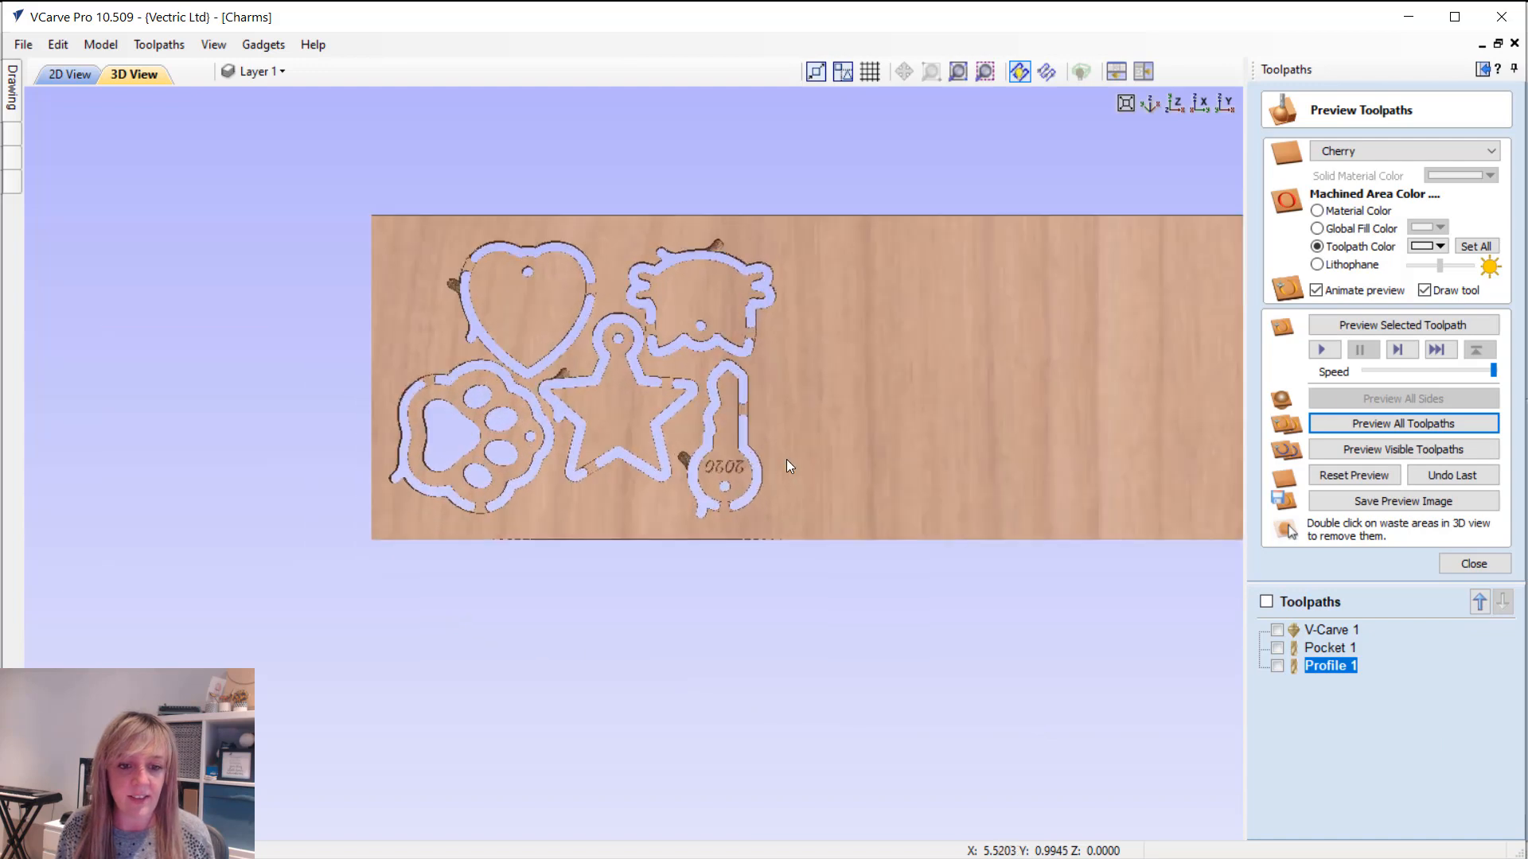
pyautogui.moveTo(800, 567); pyautogui.dragTo(787, 626, button='middle')
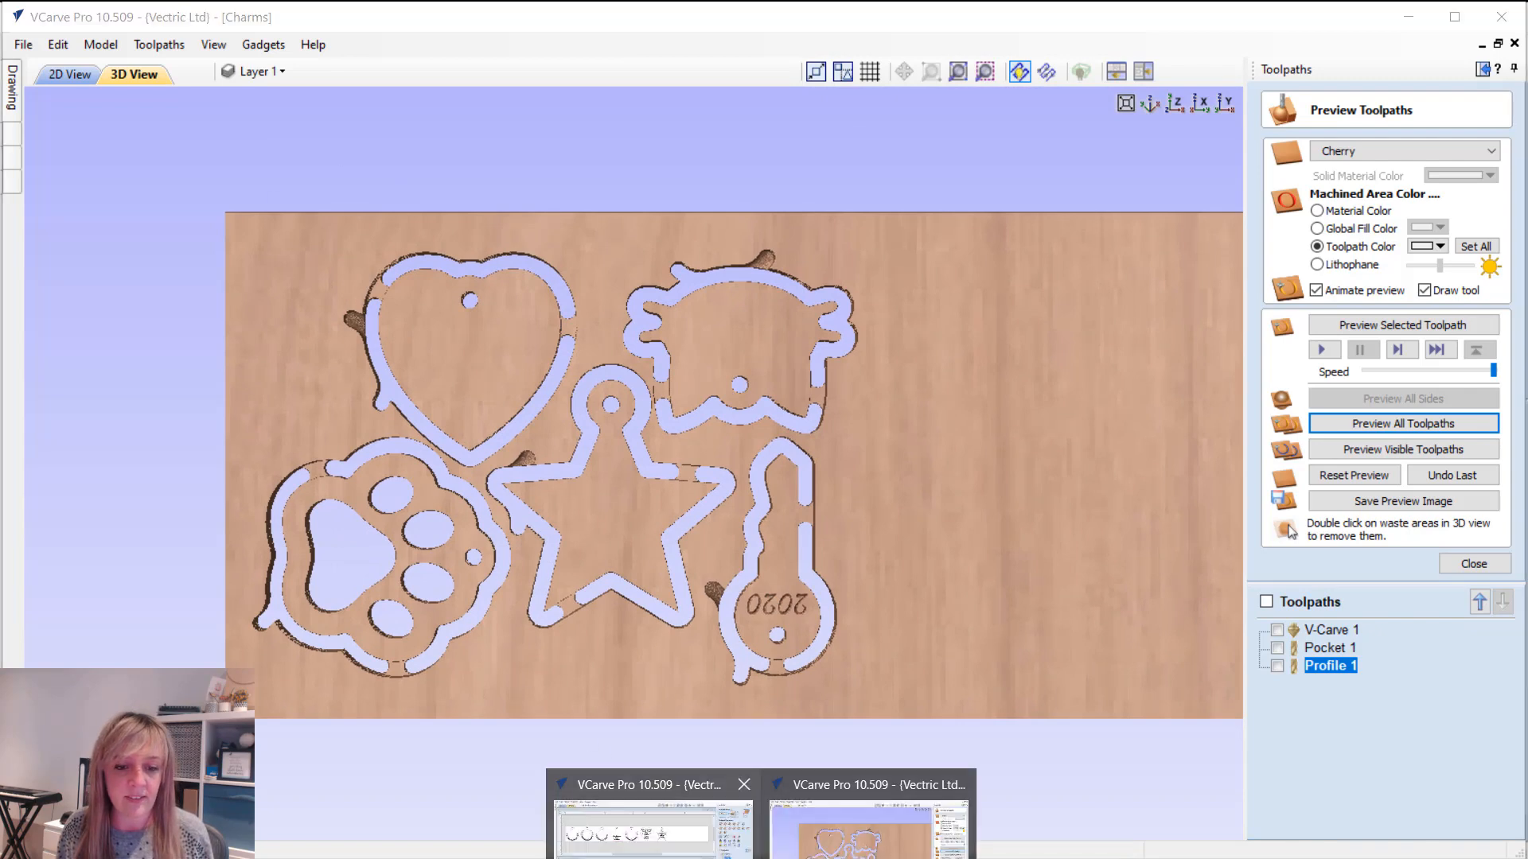
# Step: Return to the Personalised Tree Decorations file, preview the Profile 1 toolpath and inspect the cut-out decorations up close
pyautogui.click(652, 823)
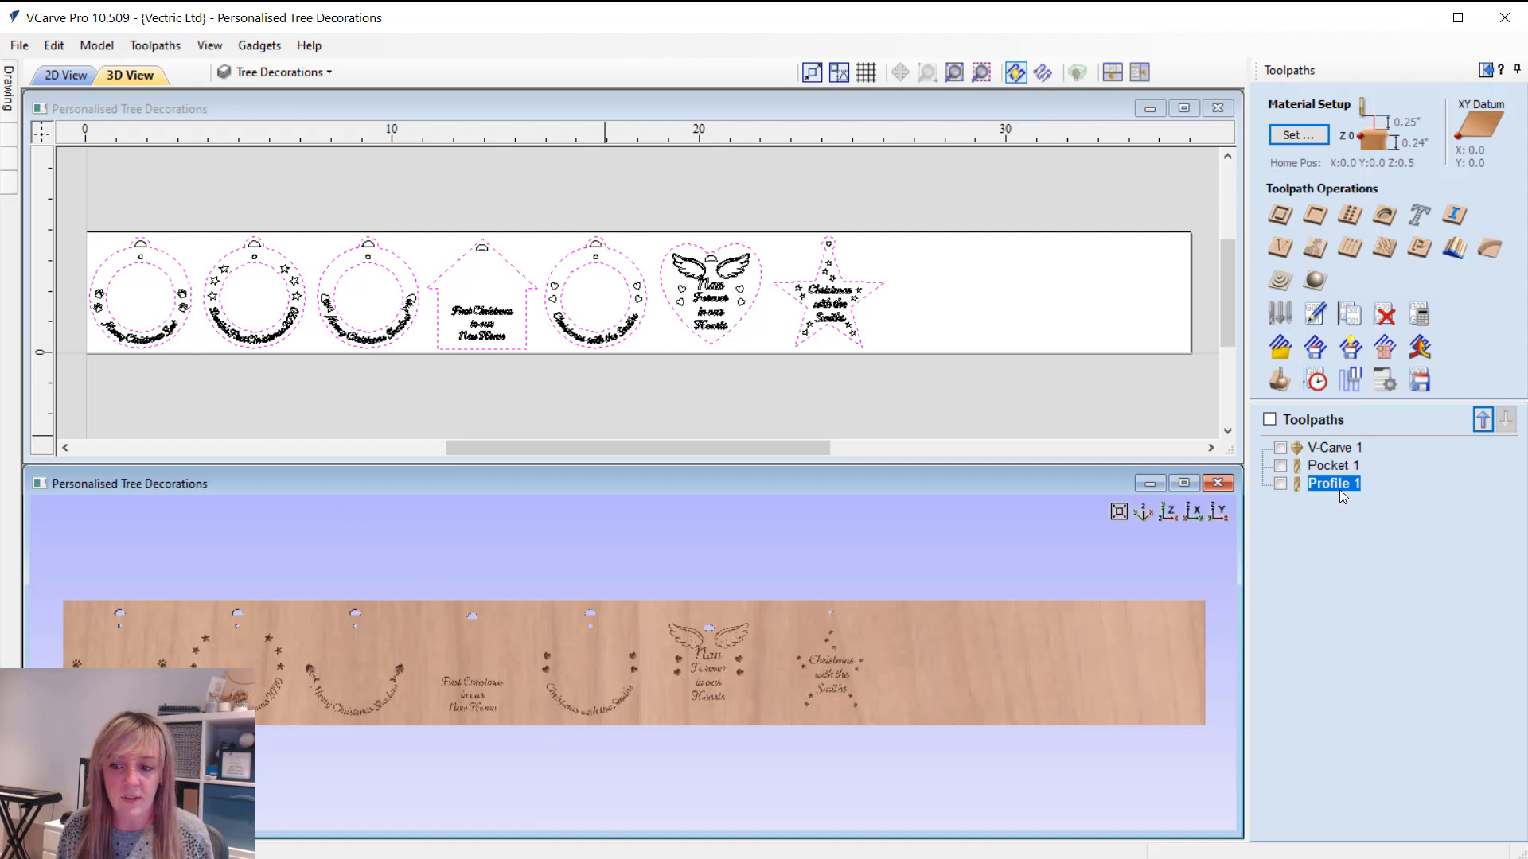
pyautogui.moveTo(1341, 487)
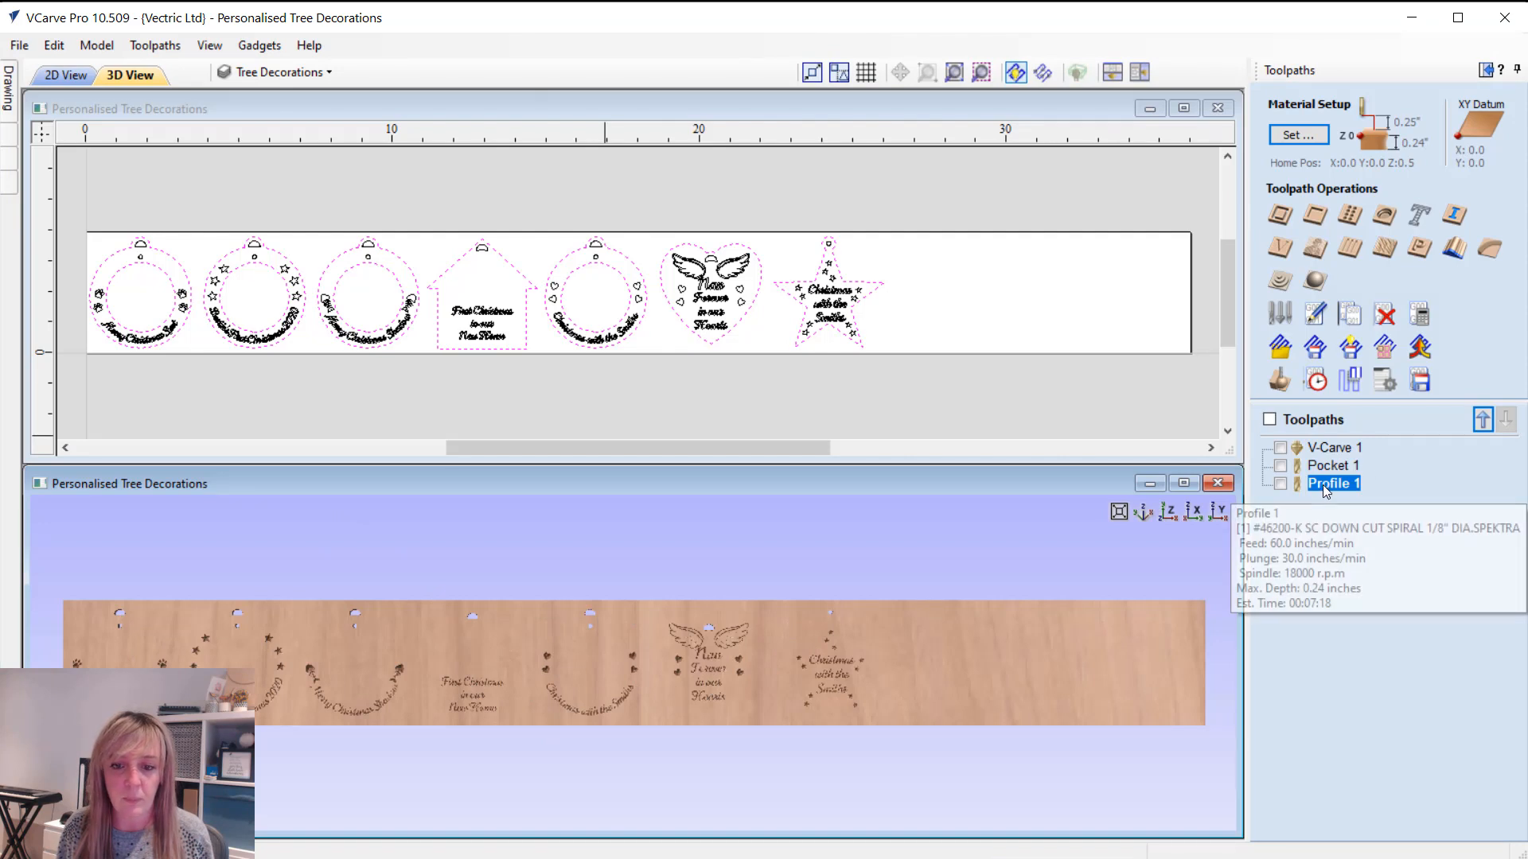
pyautogui.click(1278, 380)
pyautogui.click(1411, 332)
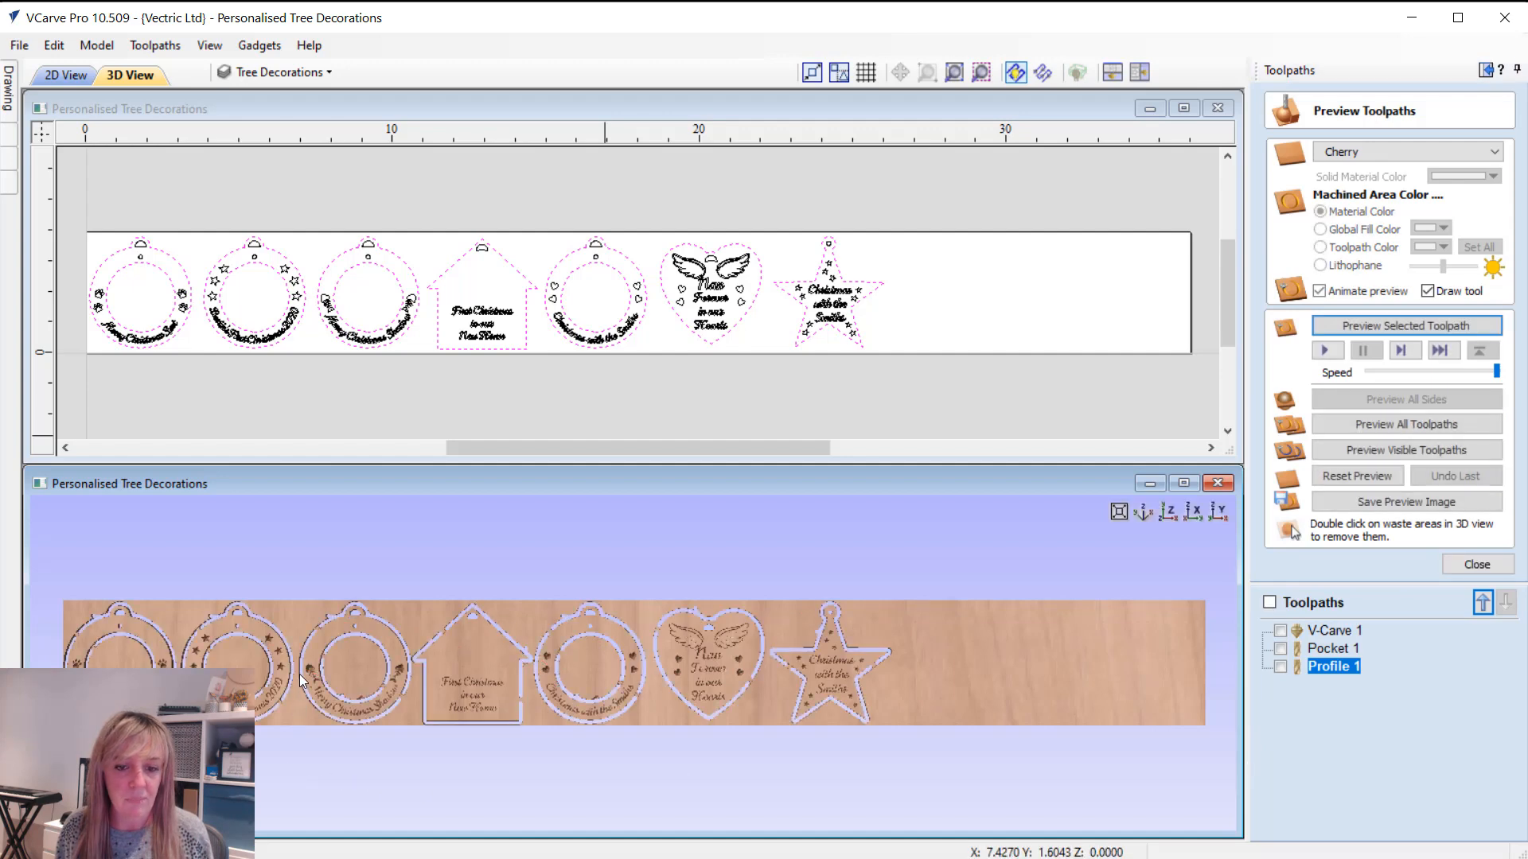
pyautogui.scroll(5, 375, 675)
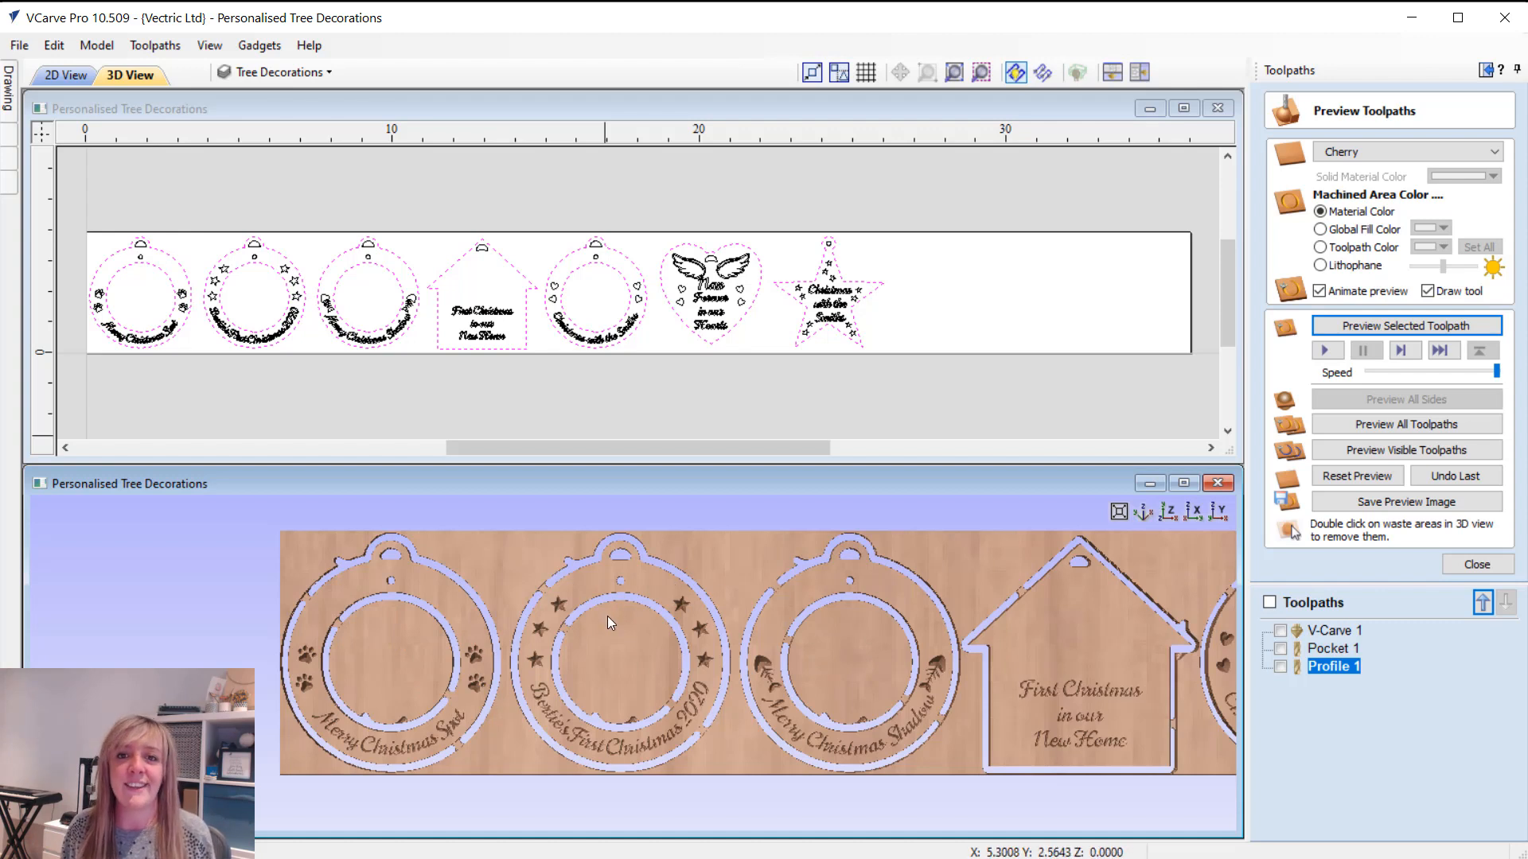
pyautogui.scroll(1, 902, 697)
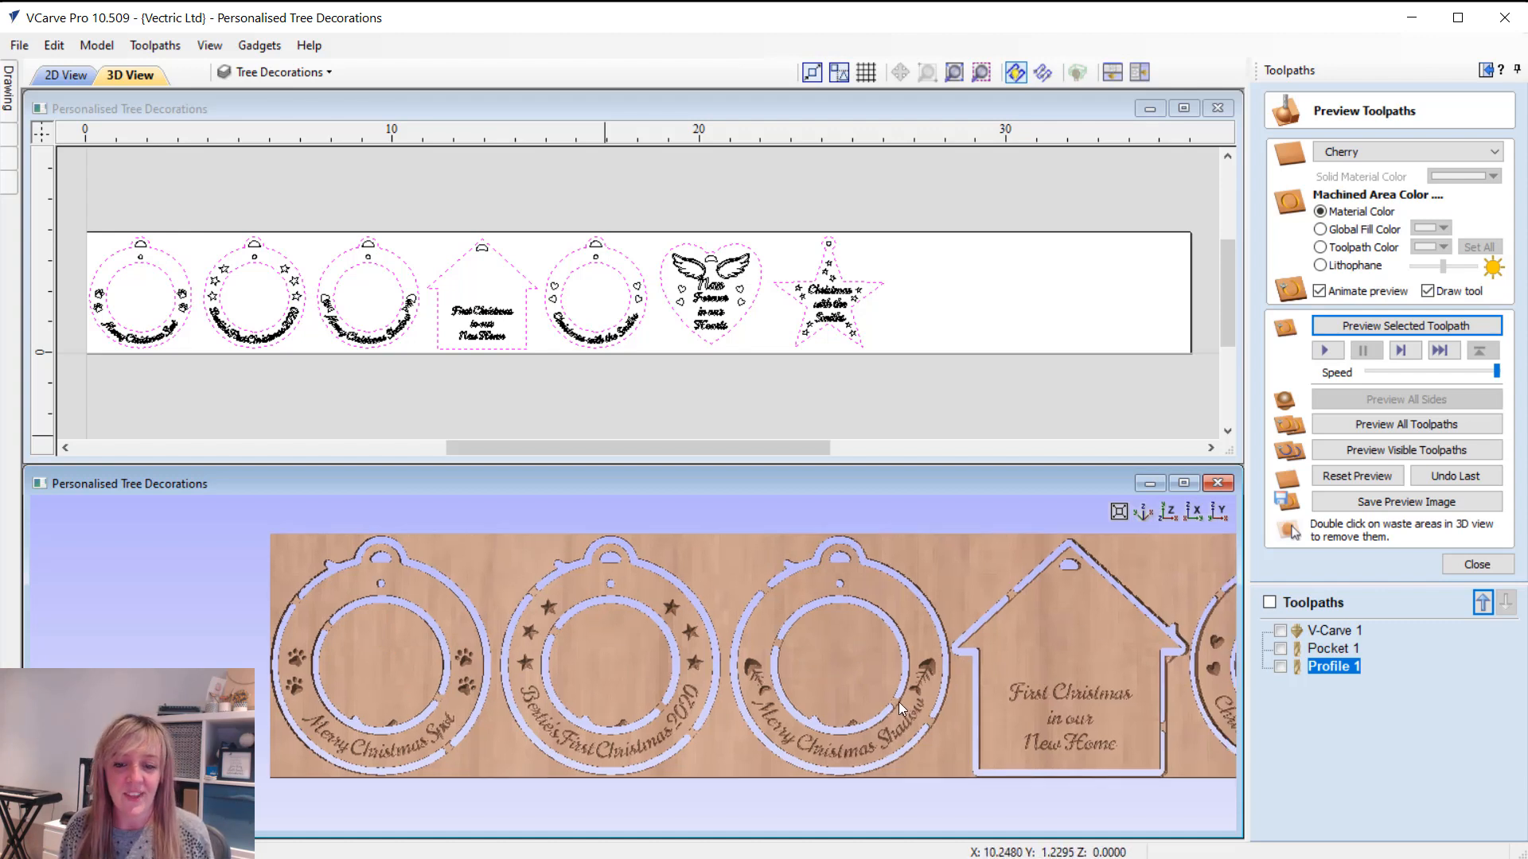